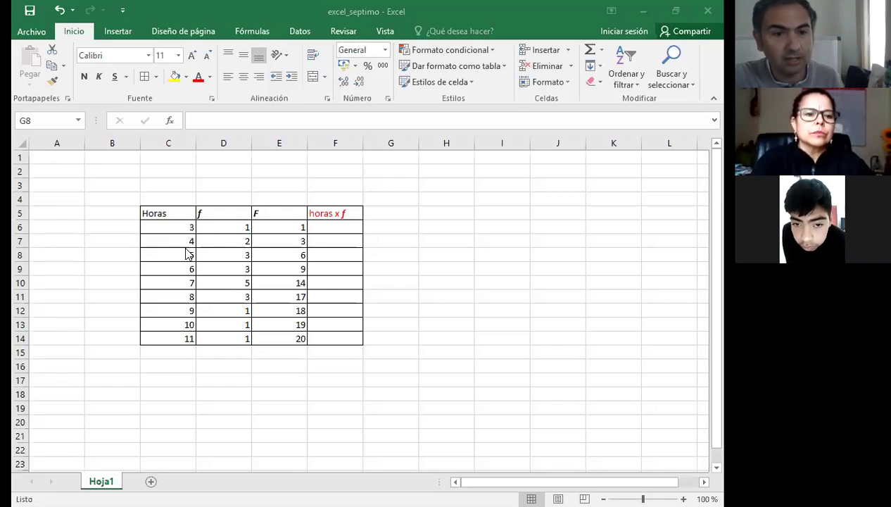
click(155, 215)
mouse_move(154, 215)
mouse_down()
mouse_move(238, 223)
mouse_move(312, 278)
mouse_move(302, 337)
mouse_move(322, 338)
mouse_move(314, 333)
mouse_up()
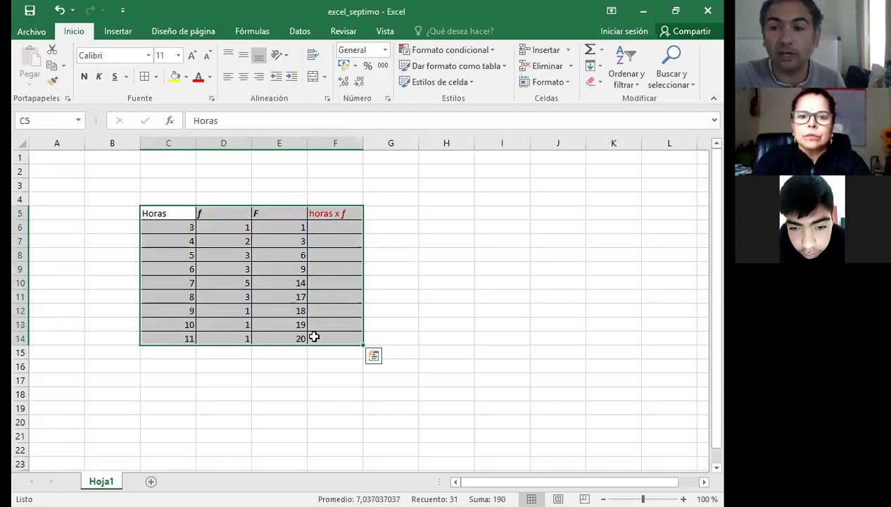
click(156, 79)
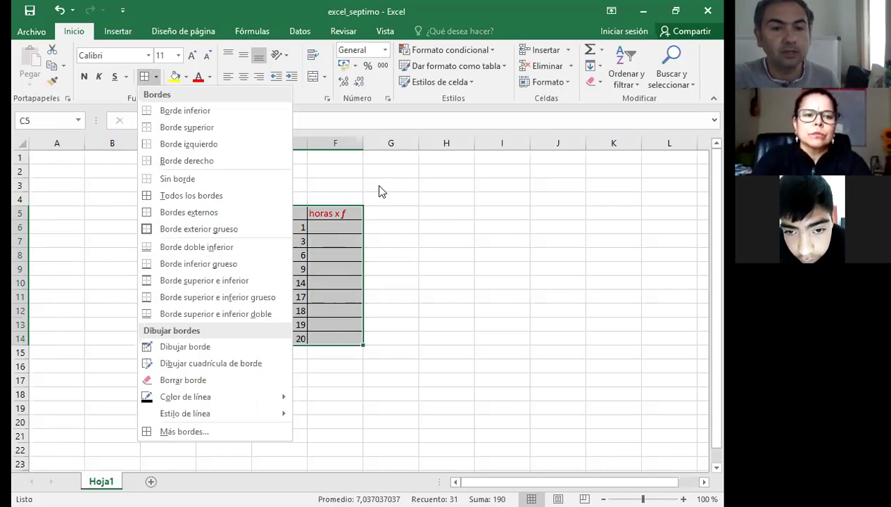
click(421, 250)
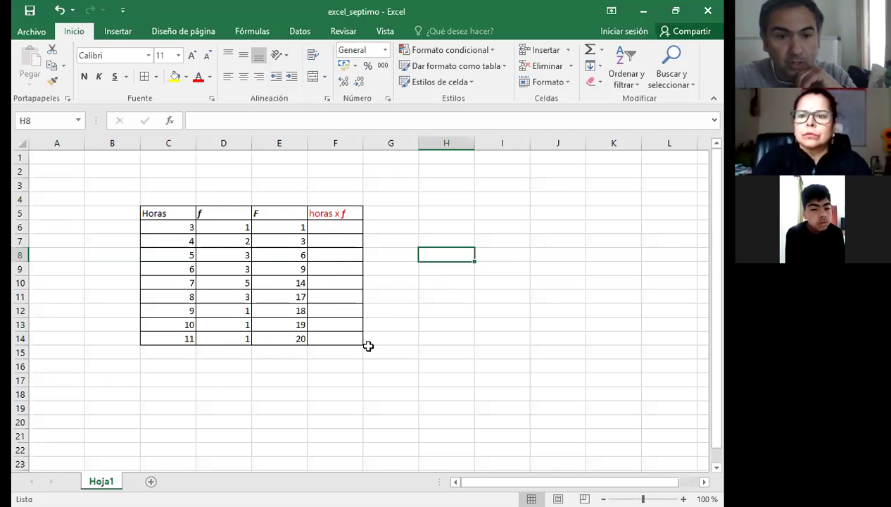
click(454, 308)
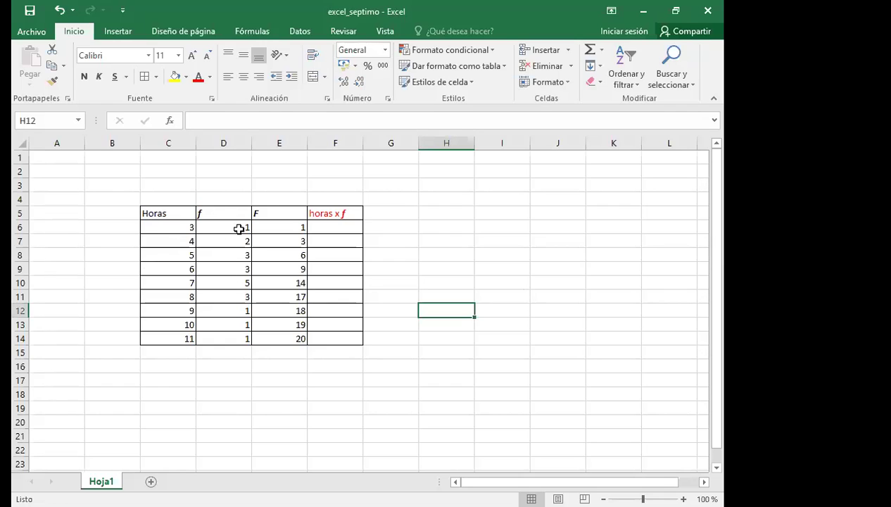
Insert a clustered column chart of the hours and f values in C6:D14 and place it beside the table, clear of its columns
drag(165, 227, 221, 336)
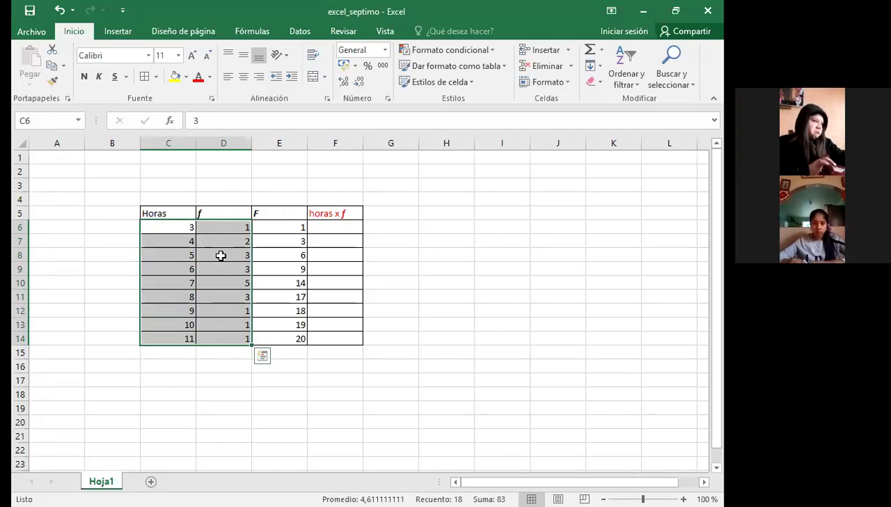
click(118, 32)
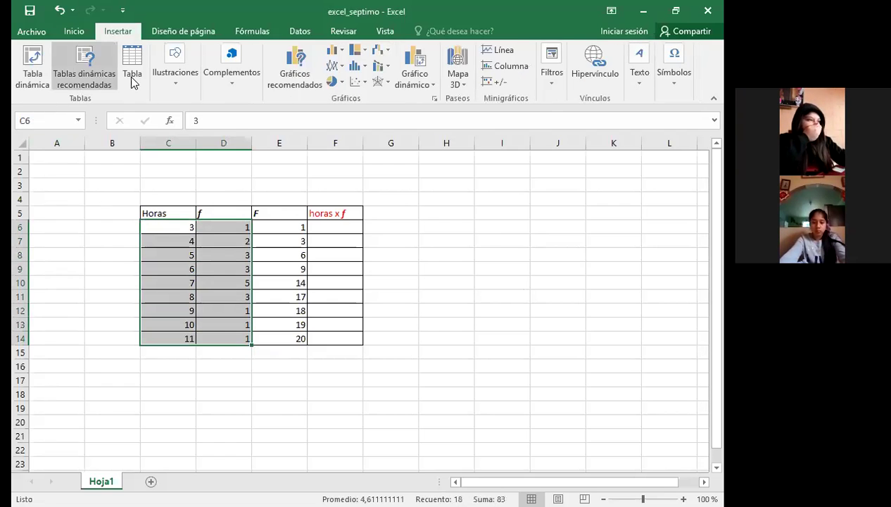
click(303, 76)
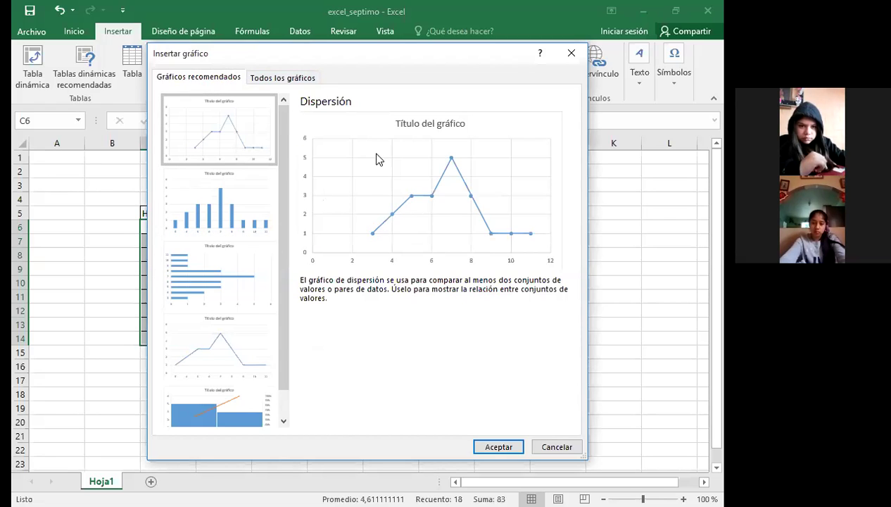
mouse_move(287, 197)
mouse_down()
mouse_move(286, 223)
mouse_move(289, 189)
mouse_up()
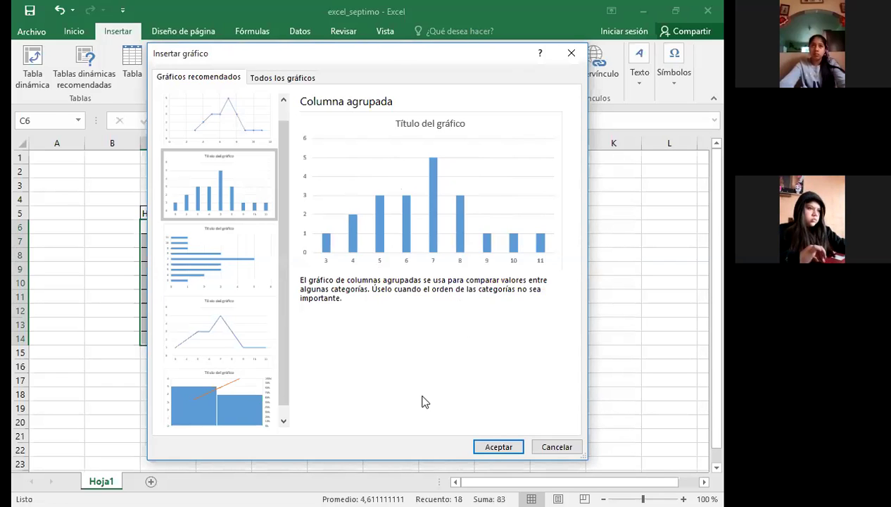
key(Return)
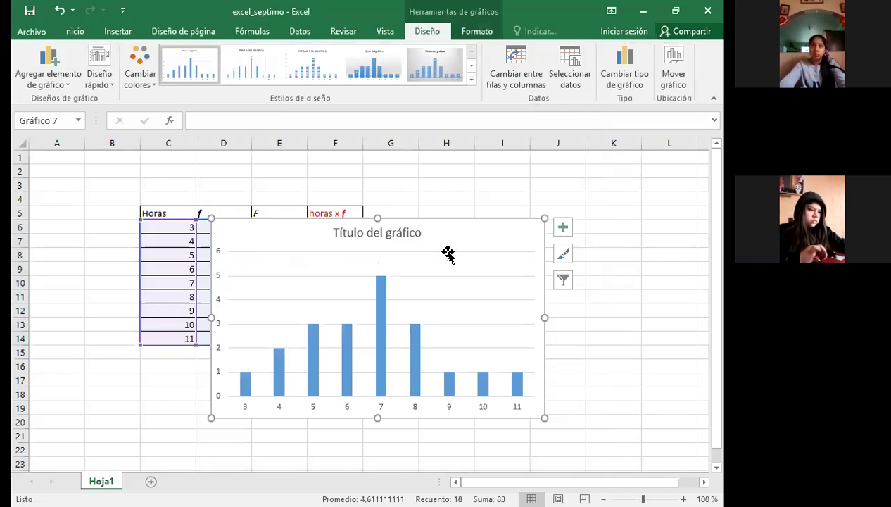
drag(246, 237, 397, 176)
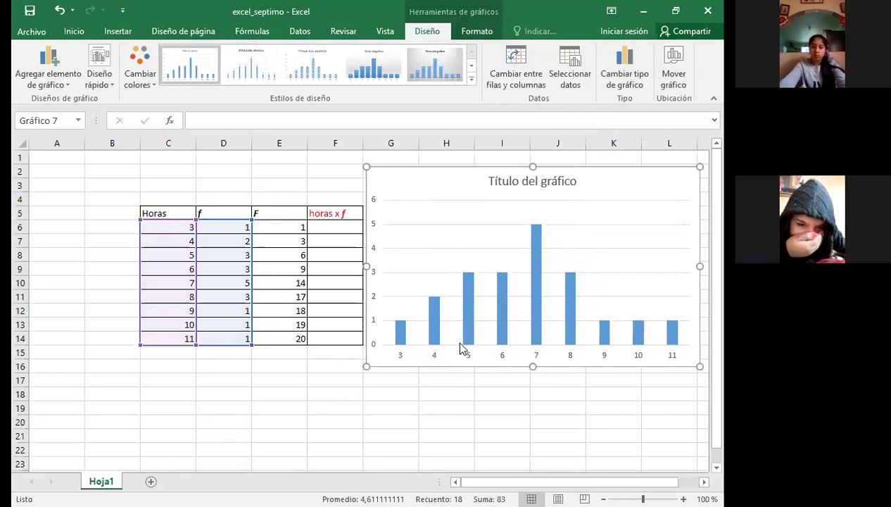
click(470, 398)
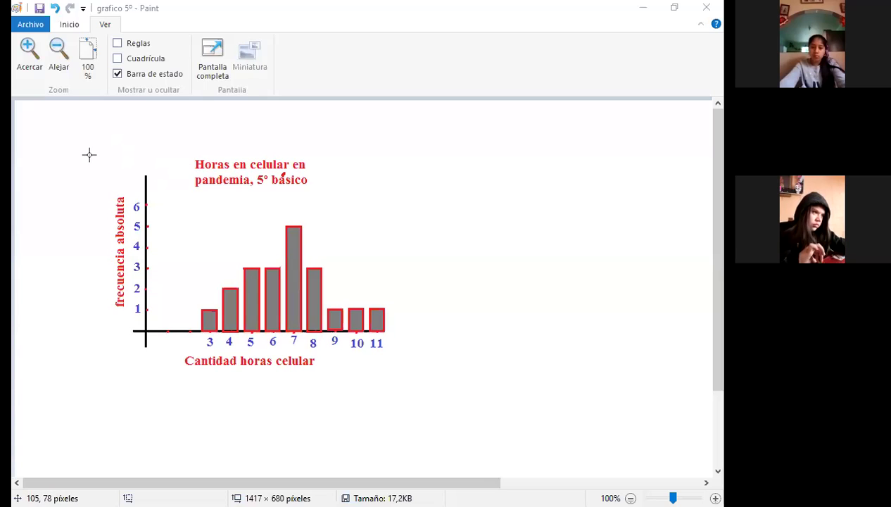
Switch back to Excel and replace the chart title with "Horas en celular y computador" and, on a second line, "8º pandemico...sin bañarse..."
click(117, 58)
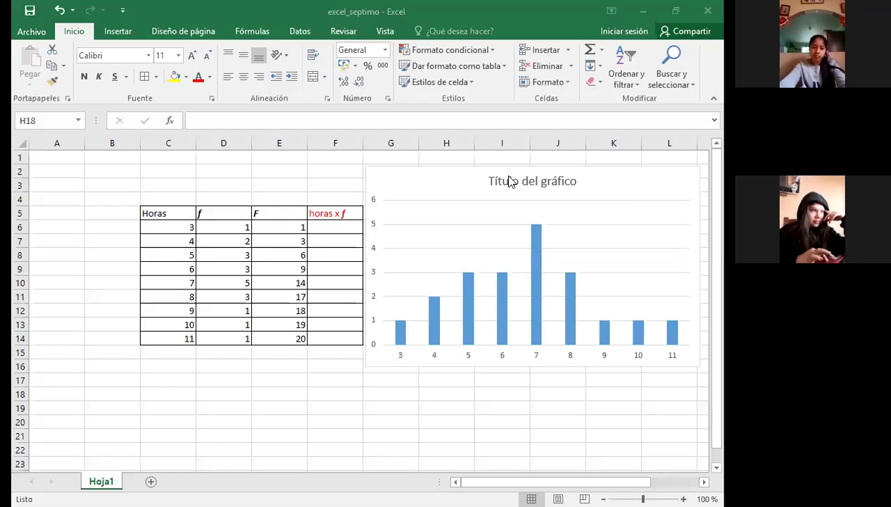
mouse_move(533, 246)
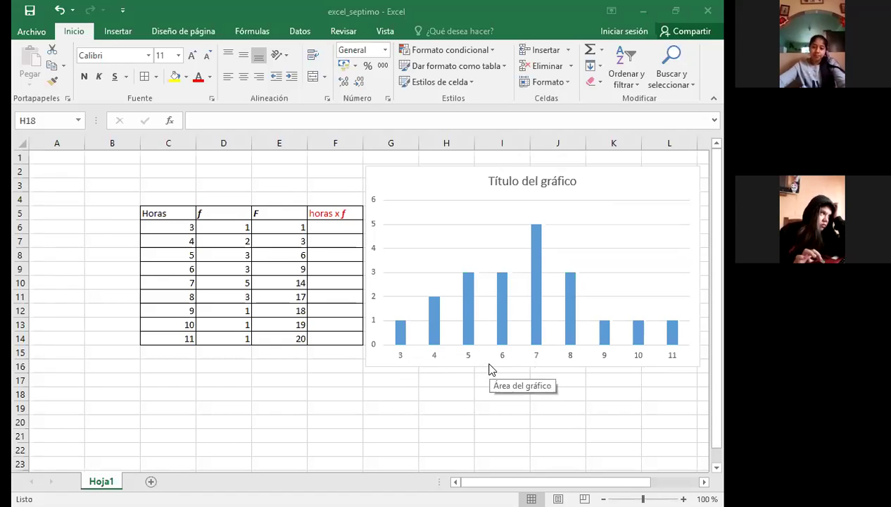
mouse_move(470, 302)
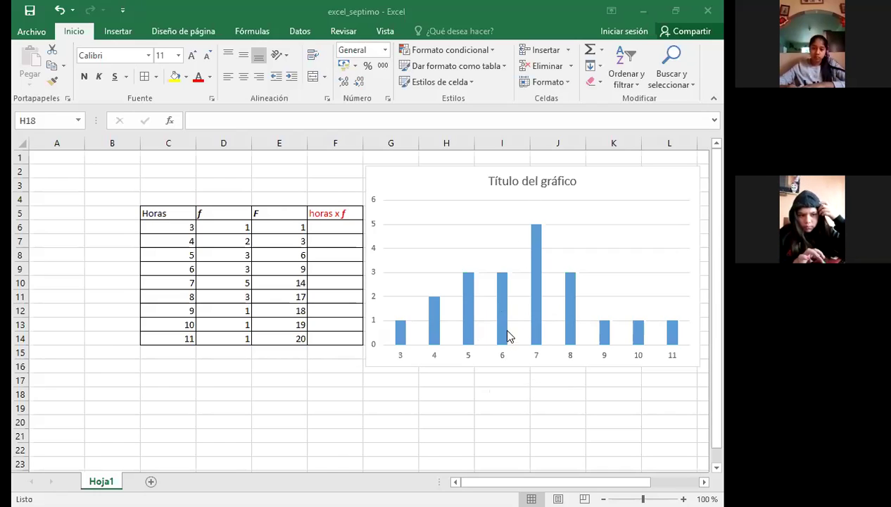
click(521, 184)
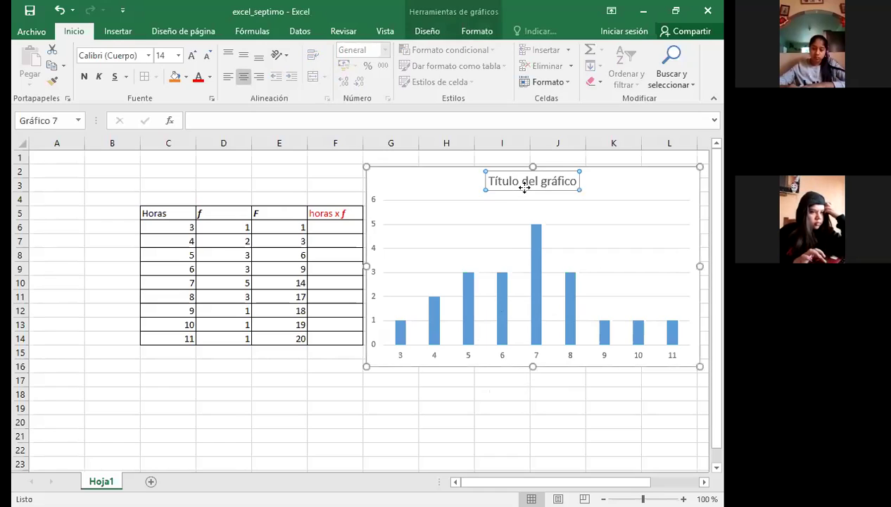
click(518, 182)
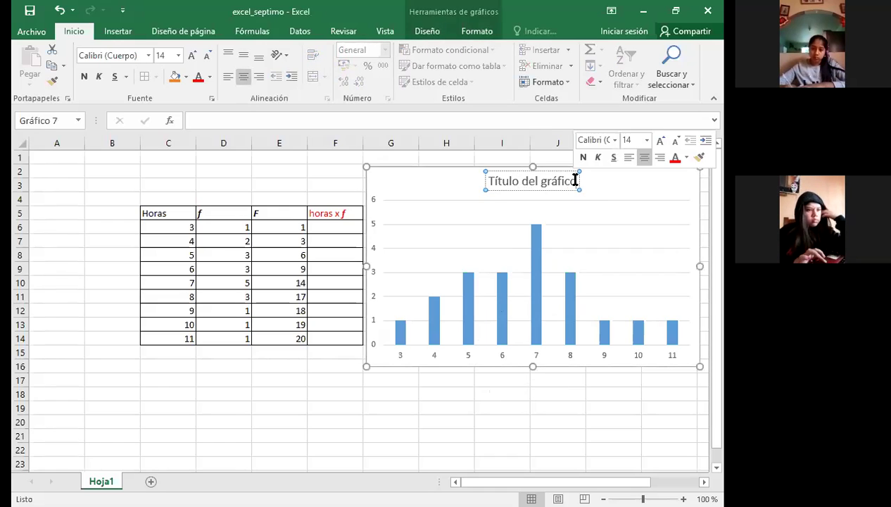
click(573, 180)
key(BackSpace)
key(BackSpace)
key(BackSpace)
key(BackSpace)
key(BackSpace)
key(BackSpace)
key(BackSpace)
key(BackSpace)
key(BackSpace)
key(BackSpace)
key(BackSpace)
key(BackSpace)
key(BackSpace)
key(BackSpace)
key(BackSpace)
key(BackSpace)
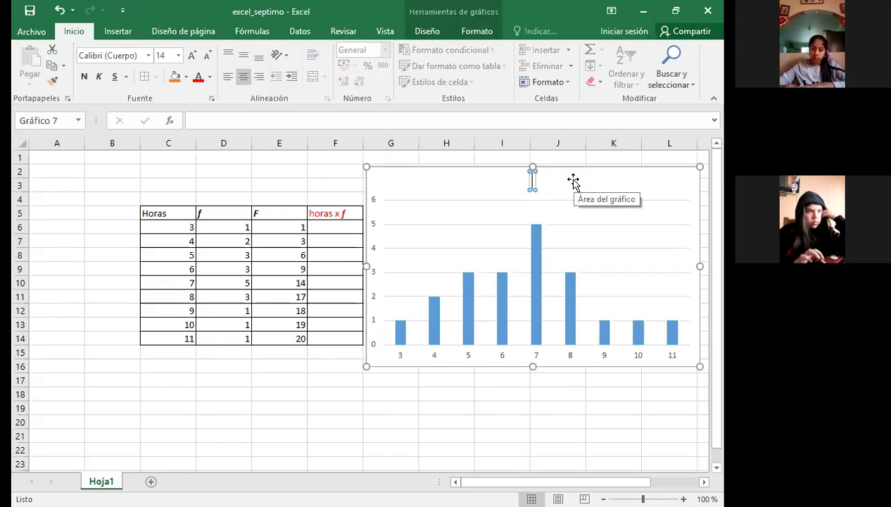
text(Horas en celular)
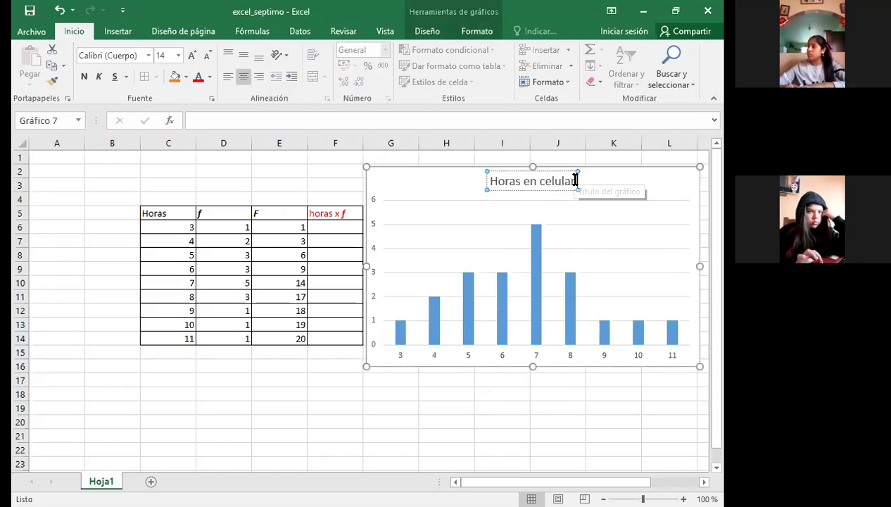
text( y computador)
key(Return)
text(8º p)
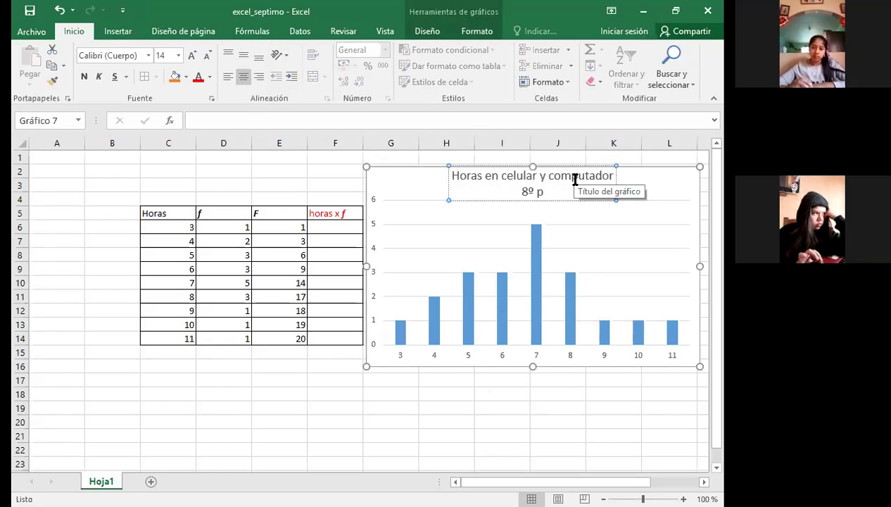
text(andmico)
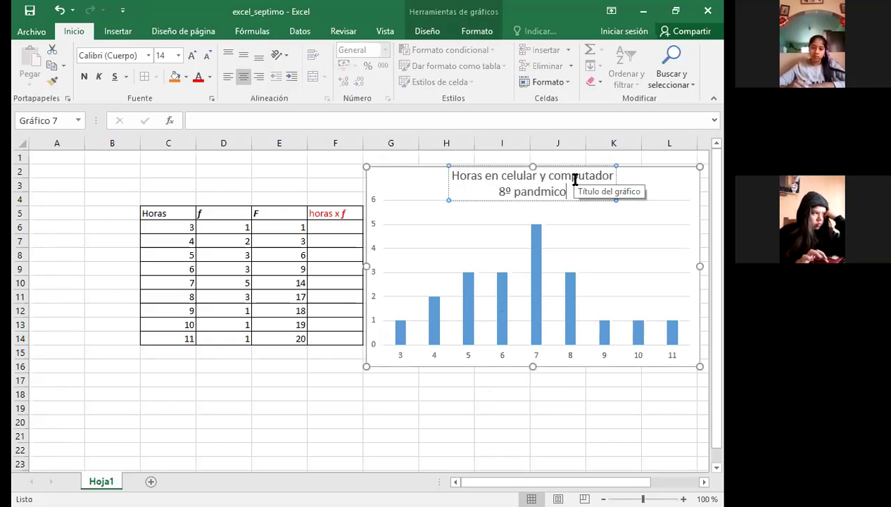
text(...sin ba)
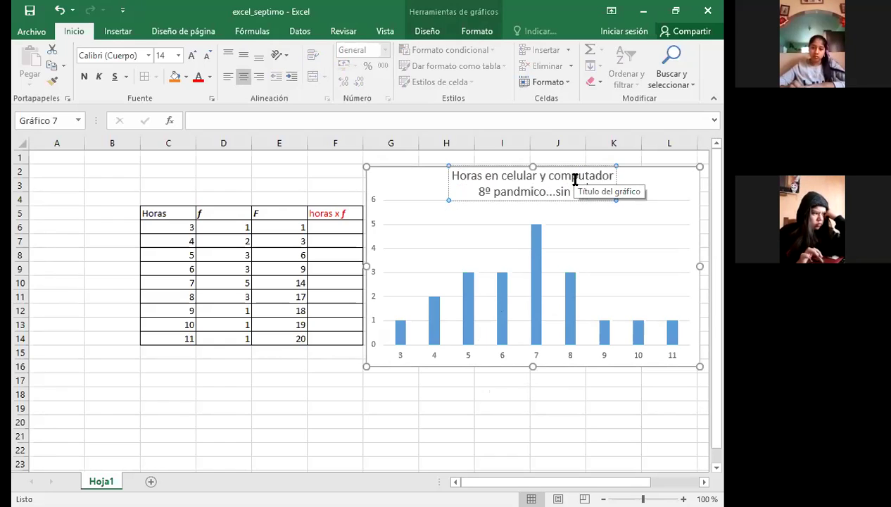
text(ñarse...)
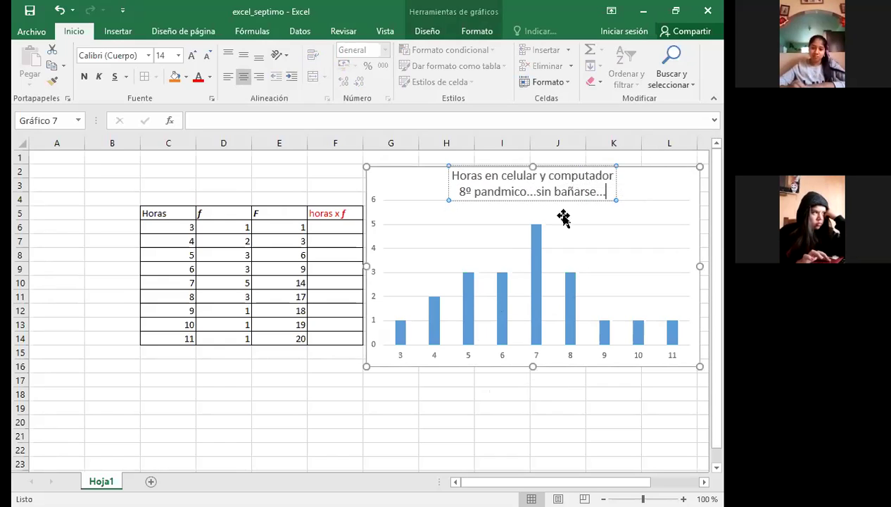
click(500, 191)
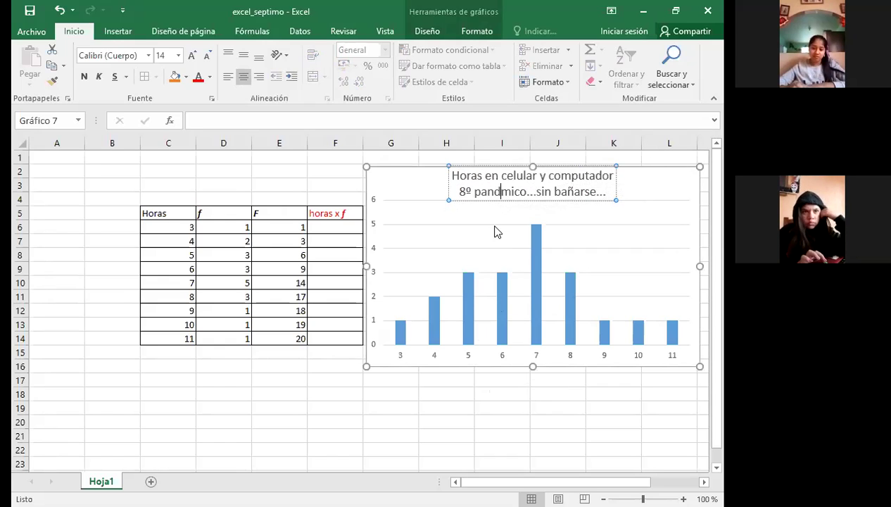
text(e)
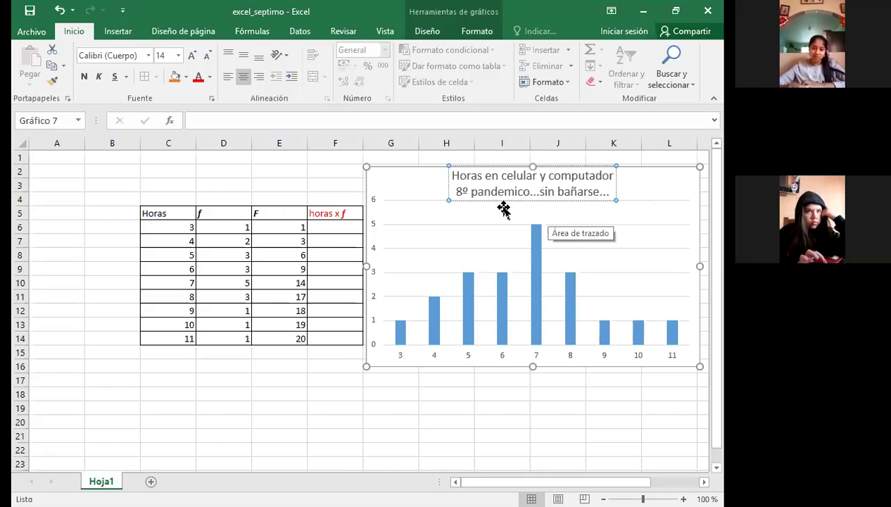
click(646, 185)
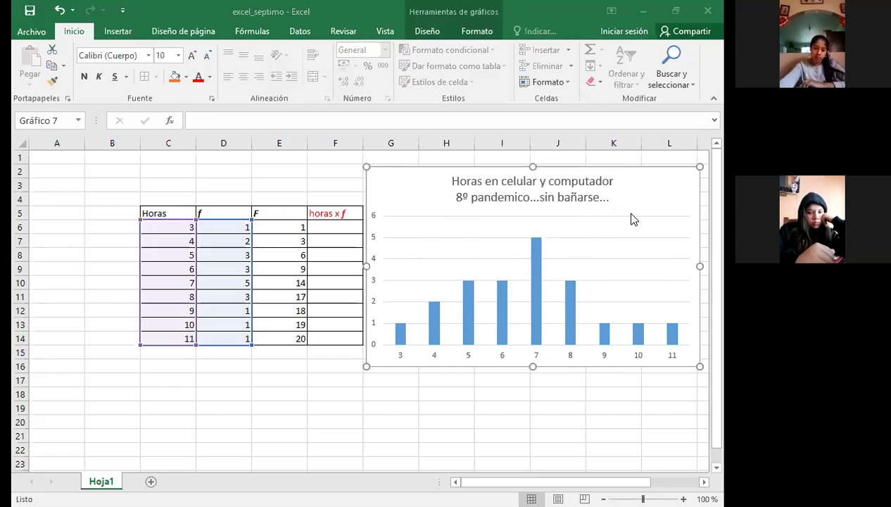
Shift the chart slightly toward the table and add axis titles to it
click(592, 273)
drag(651, 190, 629, 191)
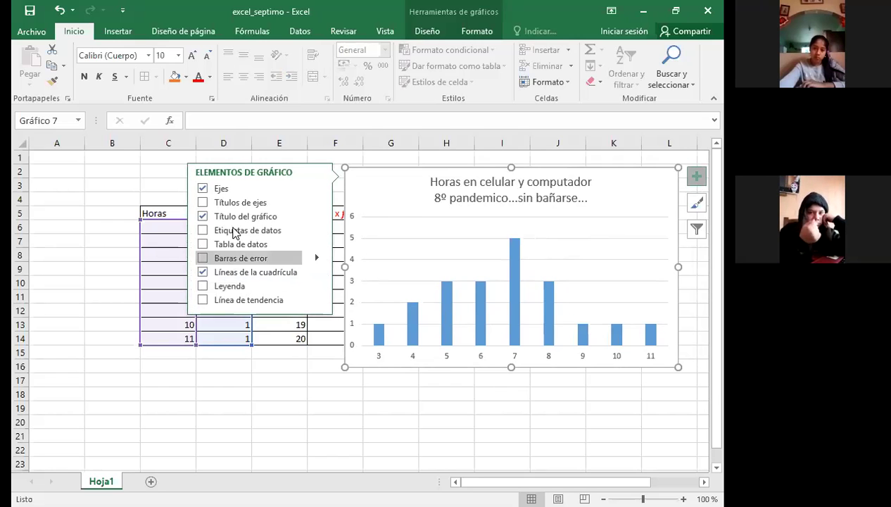
click(205, 203)
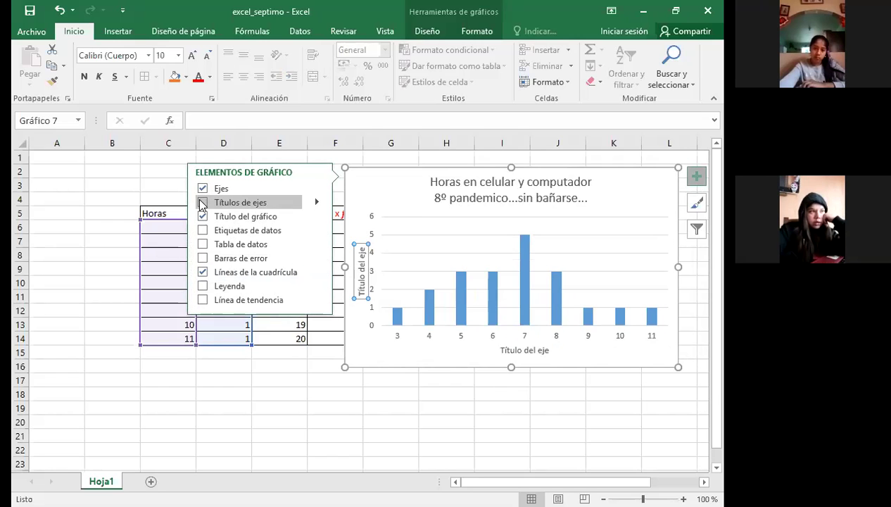
Set the chart's horizontal axis title to "horas celular computador"
double_click(527, 350)
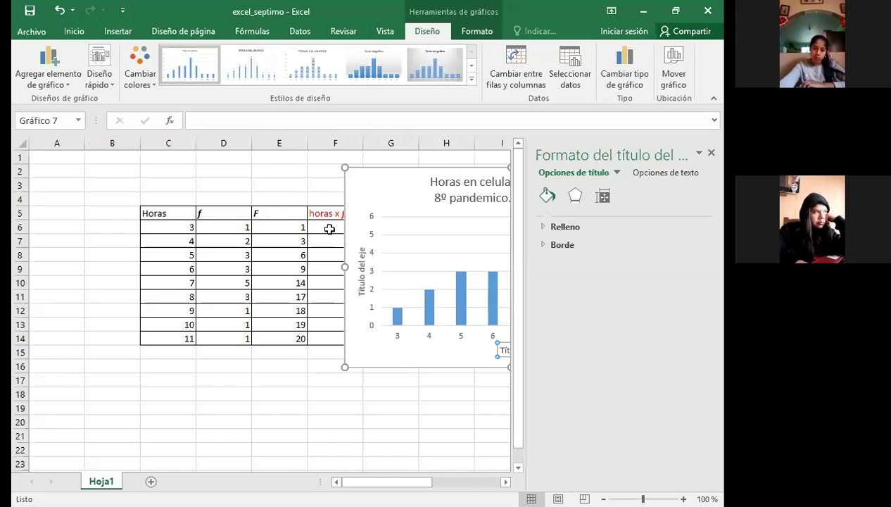
text(horas)
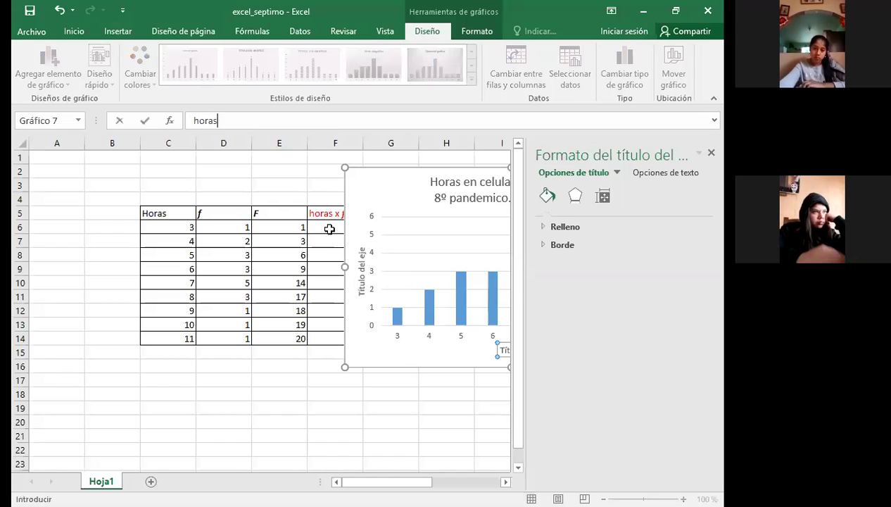
text( ce)
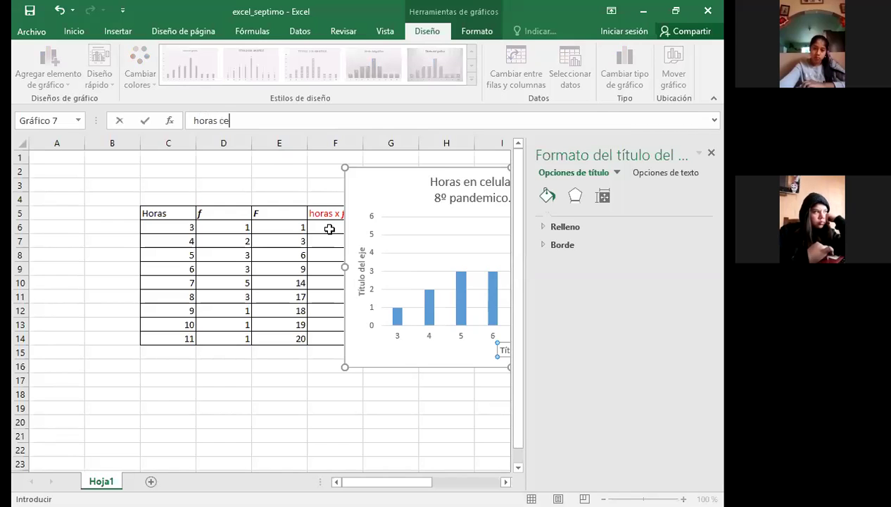
text(lular com)
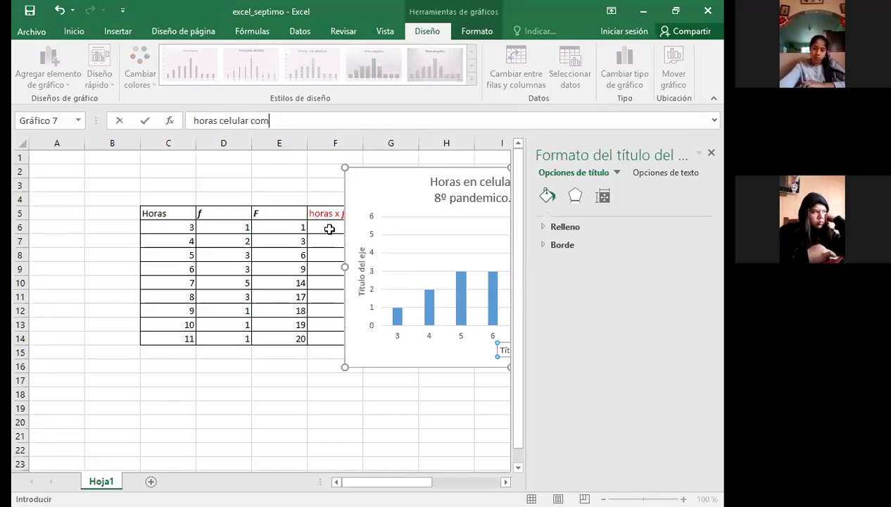
text(putador)
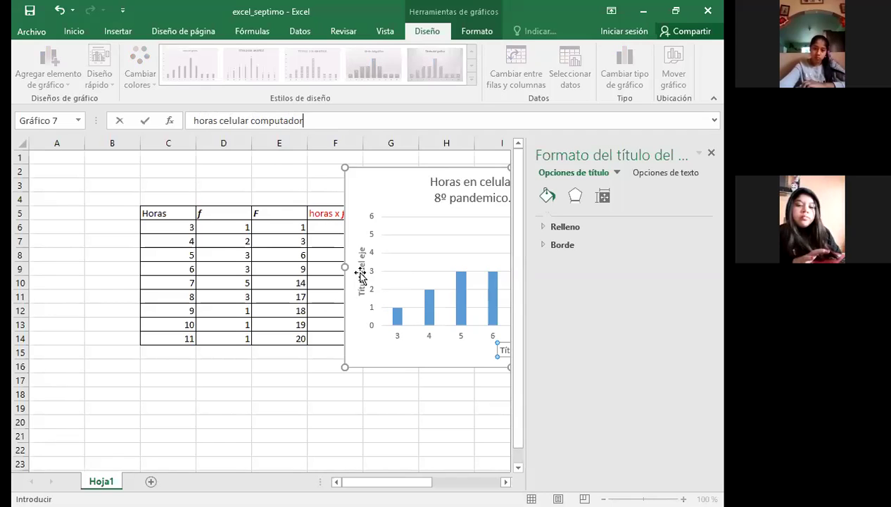
Set the chart's vertical axis title to "frecuencia absoluta" and close the chart formatting pane
click(359, 273)
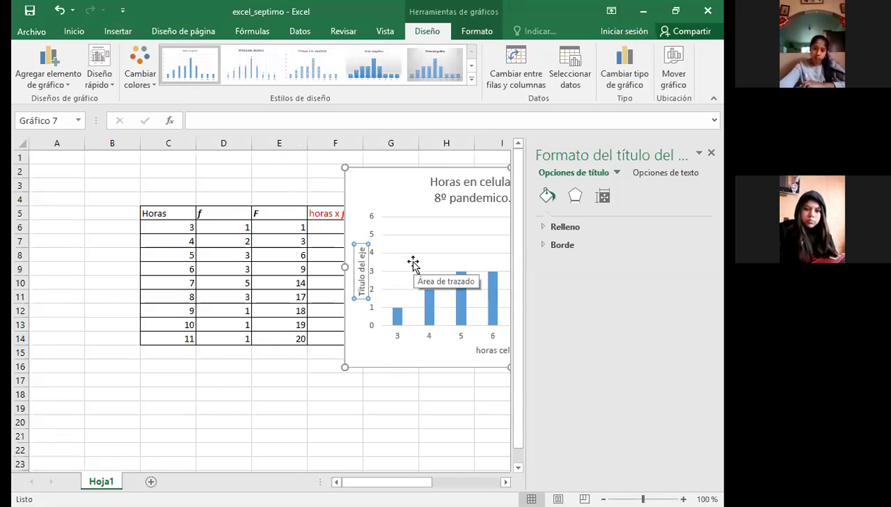
text(frecuenc)
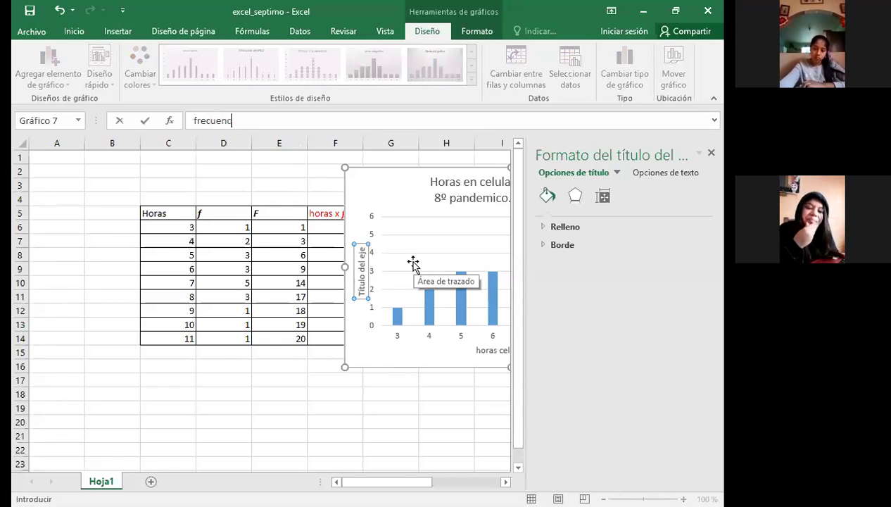
text(ia absoluta)
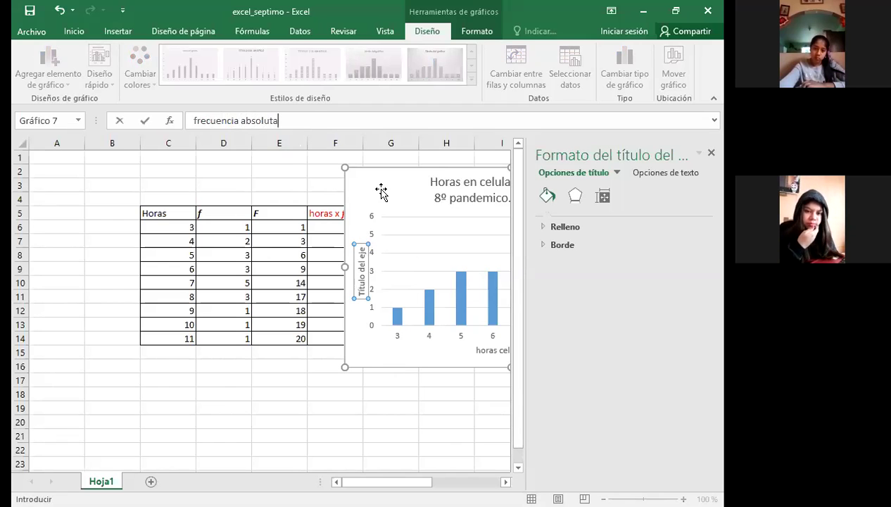
click(502, 218)
click(412, 406)
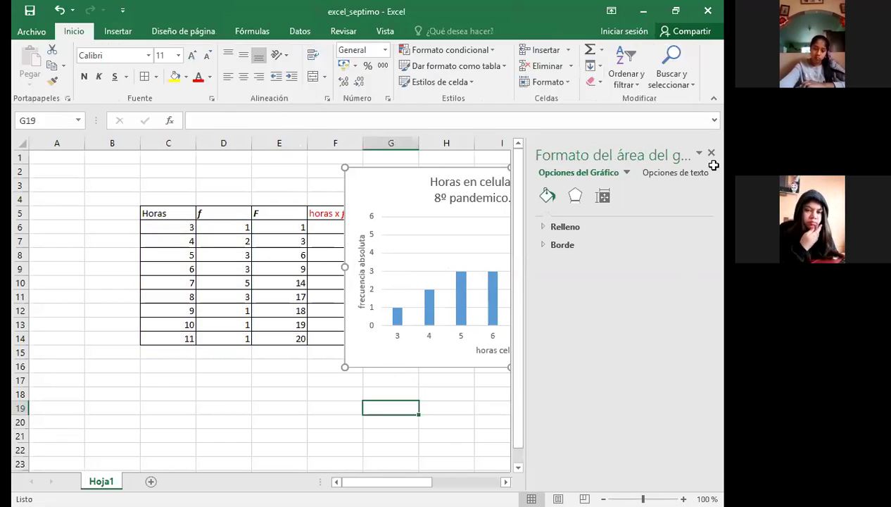
click(711, 152)
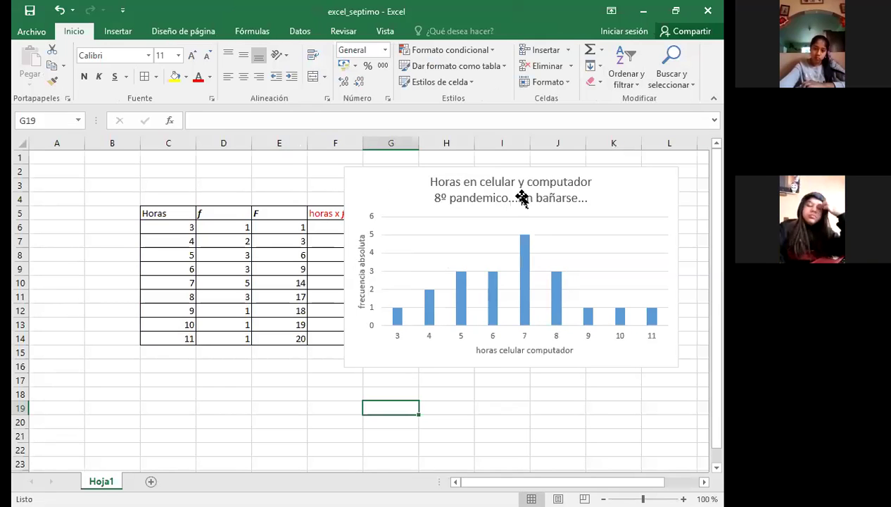
Nudge the column chart slightly and apply the chart style with a dark grey gradient background and uppercase axis titles
mouse_move(373, 184)
mouse_down()
mouse_move(402, 185)
mouse_move(382, 185)
mouse_up()
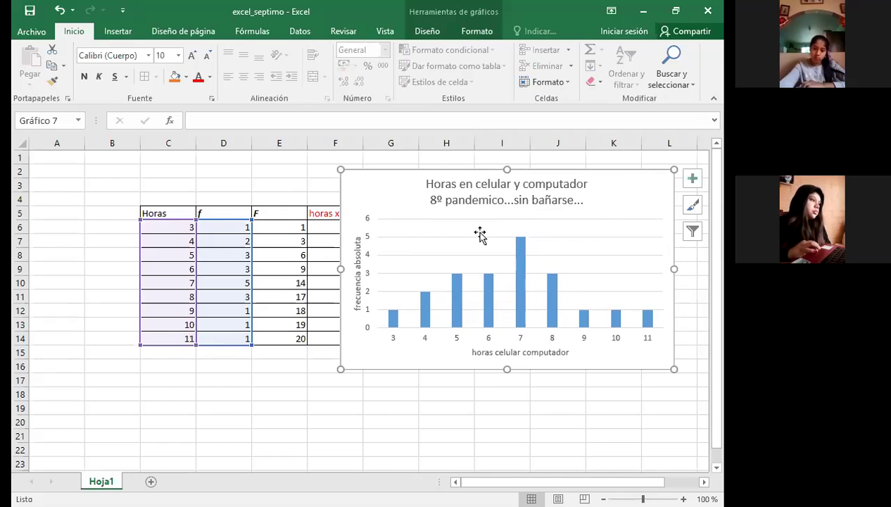
click(694, 205)
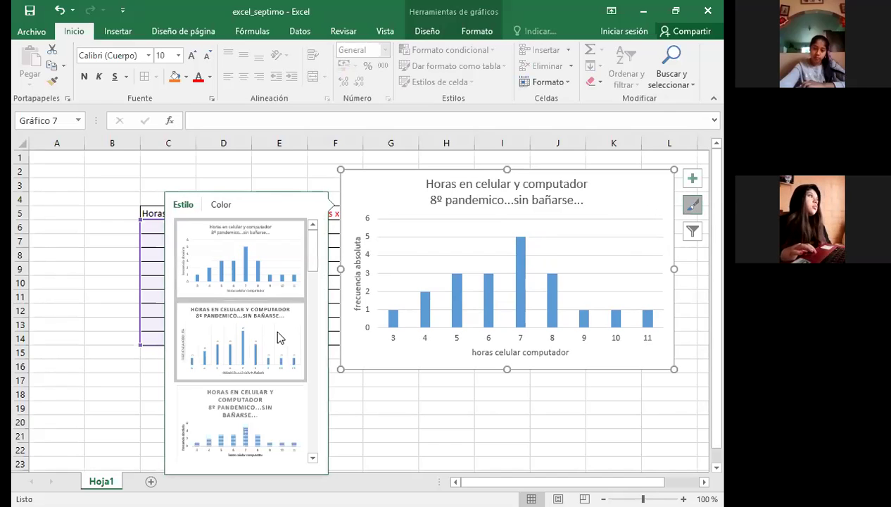
scroll(275, 328, down, 2)
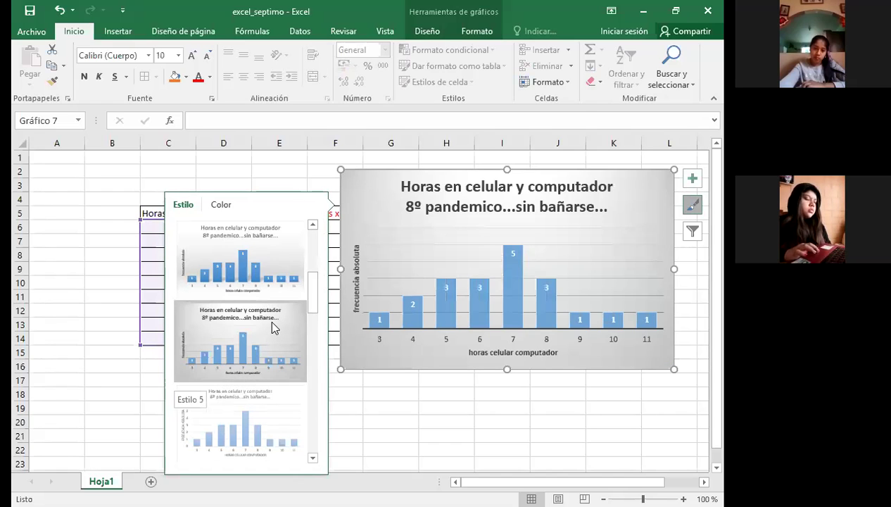
click(263, 260)
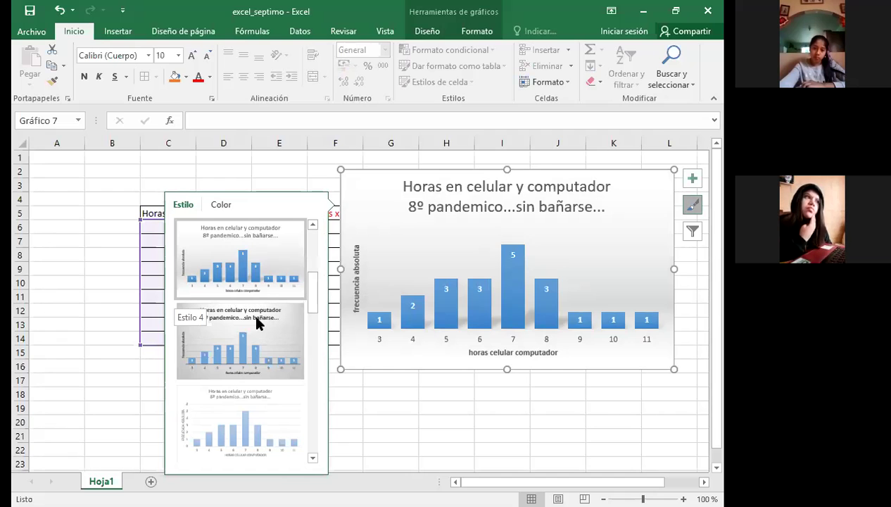
scroll(273, 403, down, 3)
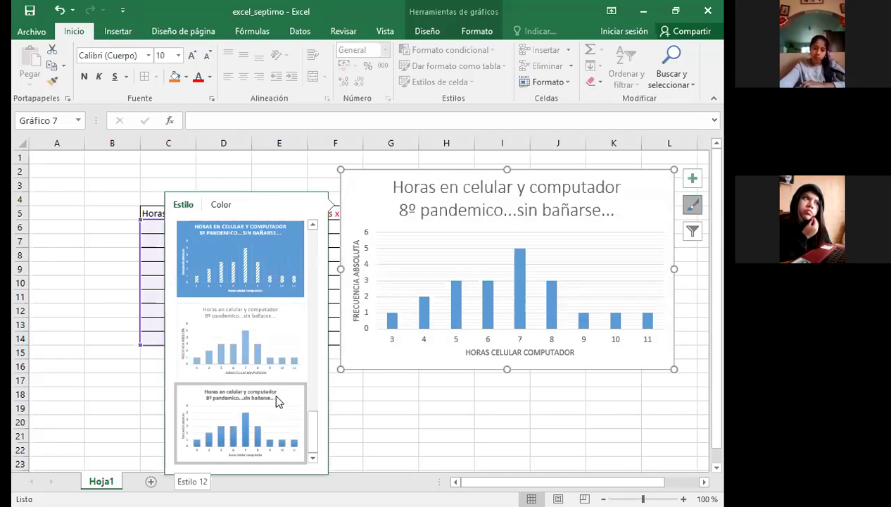
scroll(281, 279, up, 1)
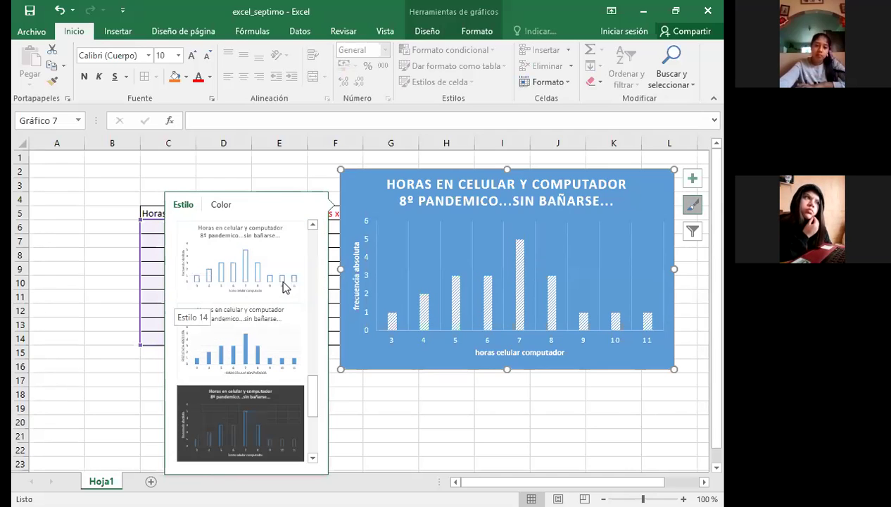
scroll(241, 406, down, 1)
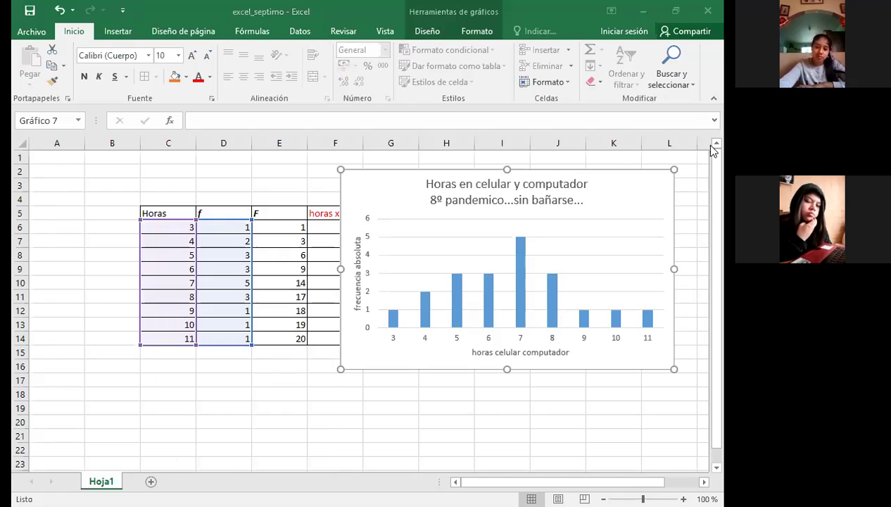
click(400, 252)
scroll(271, 352, down, 3)
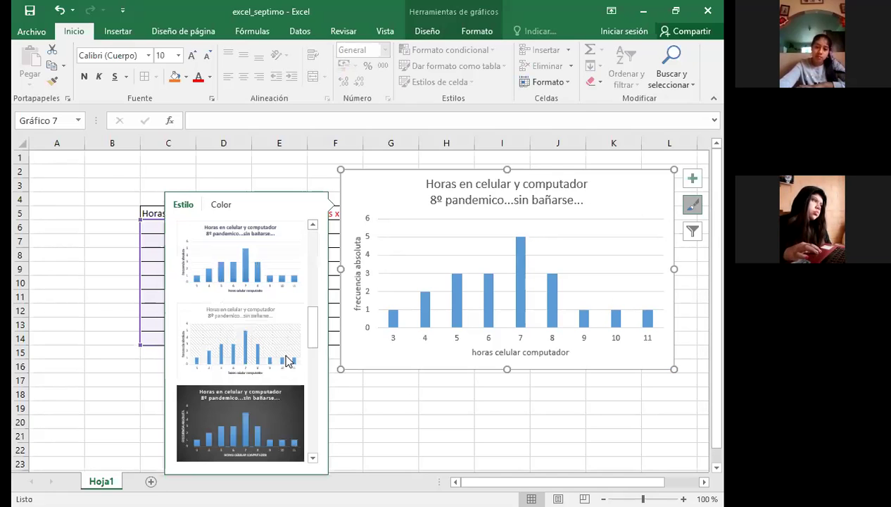
click(245, 407)
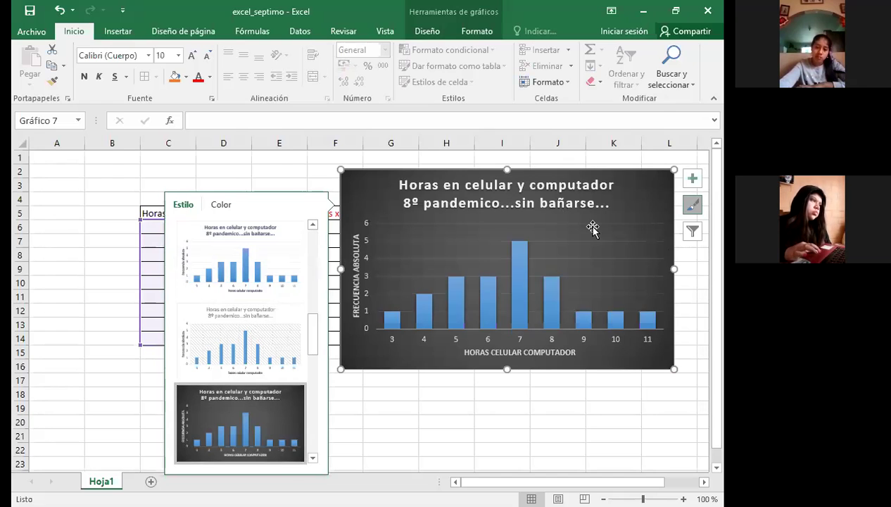
Move the chart away from the table so it clears the "horas x f" column, and deselect it
click(408, 193)
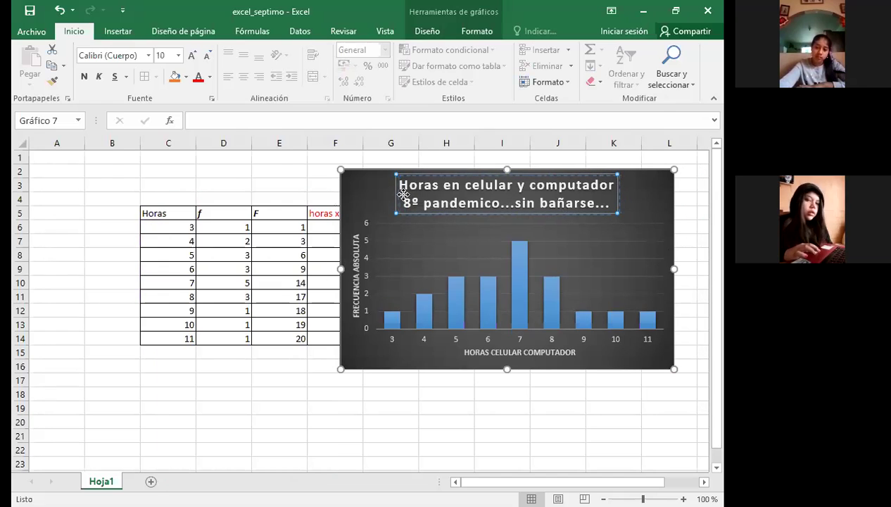
drag(368, 190, 400, 194)
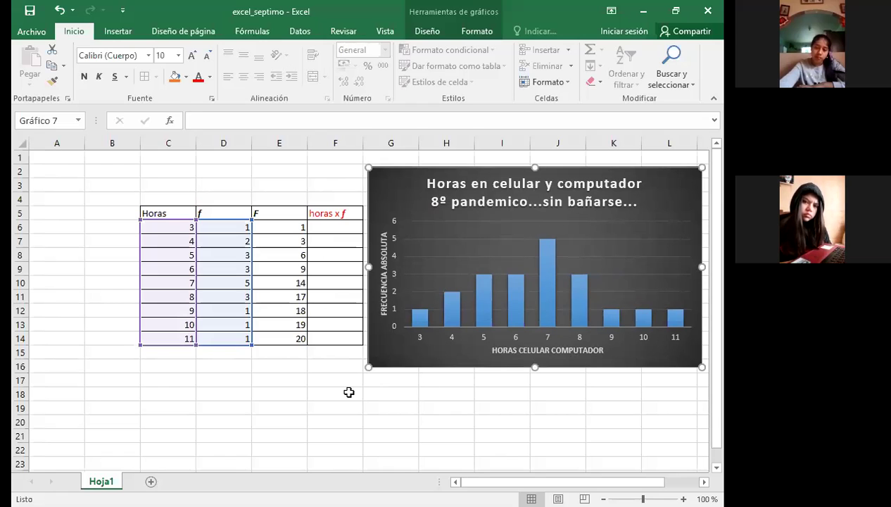
click(313, 404)
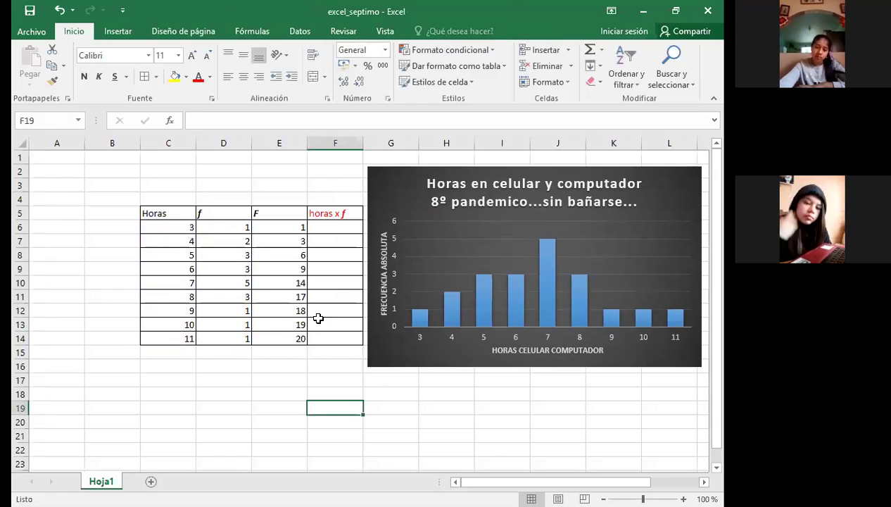
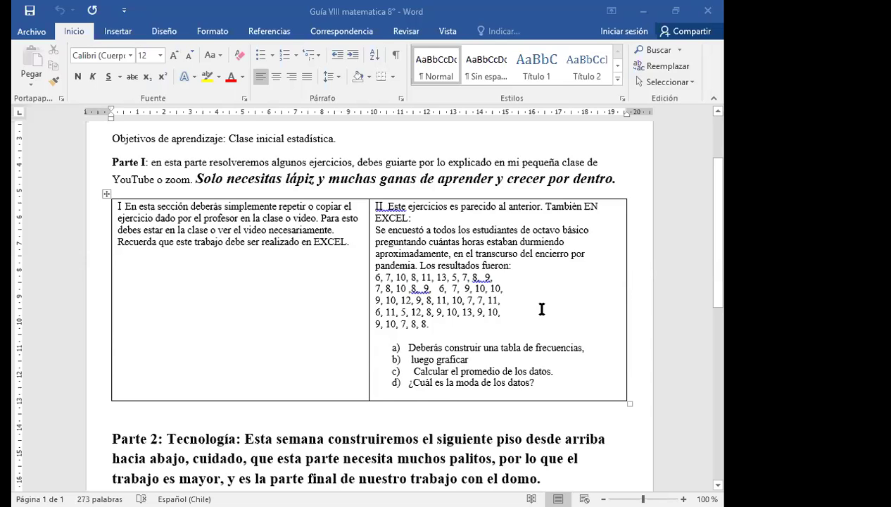
Review the Word exercise guide and the exercise document's survey data, frequency table and average calculation
scroll(541, 309, down, 1)
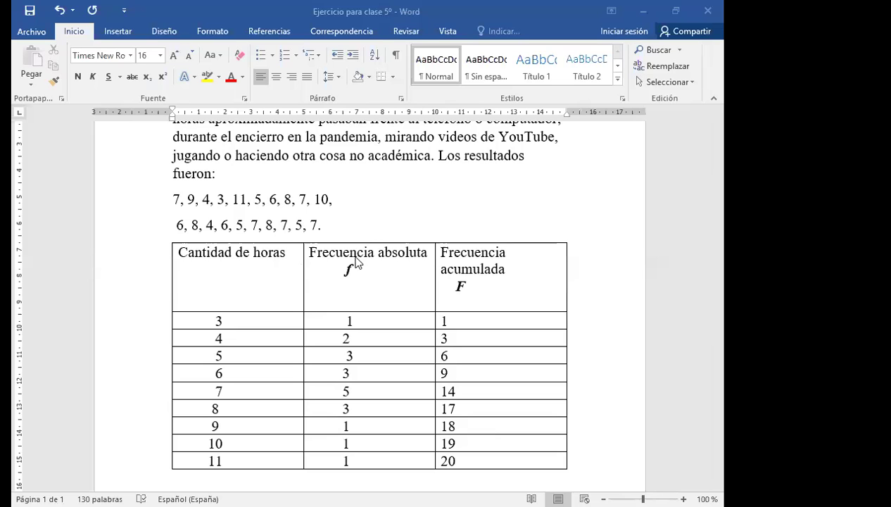
scroll(351, 260, down, 4)
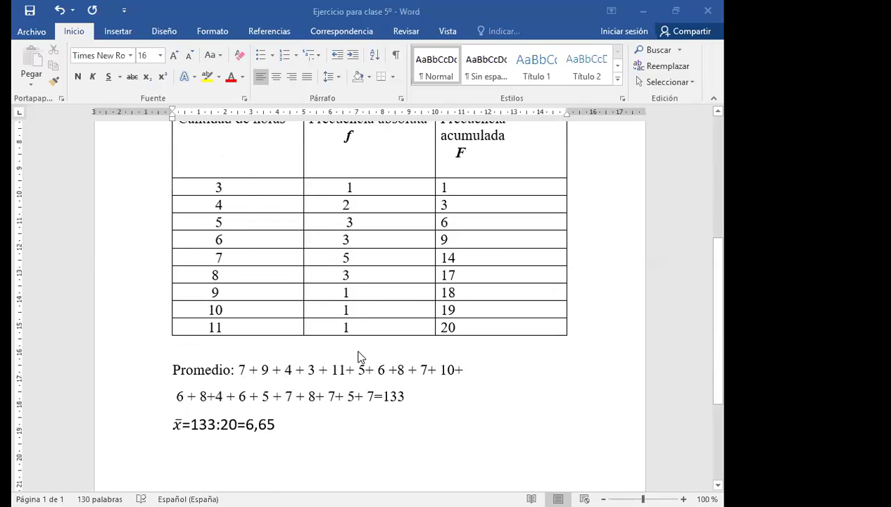
scroll(358, 356, up, 4)
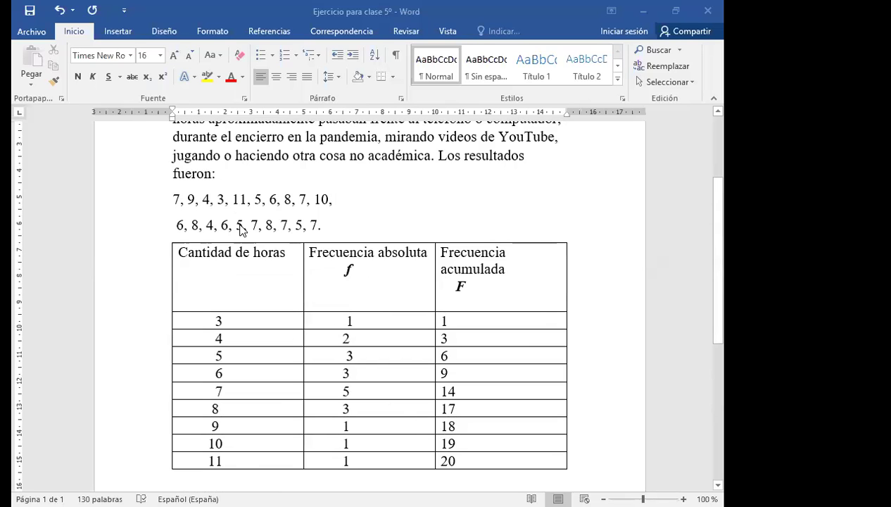
scroll(239, 338, down, 5)
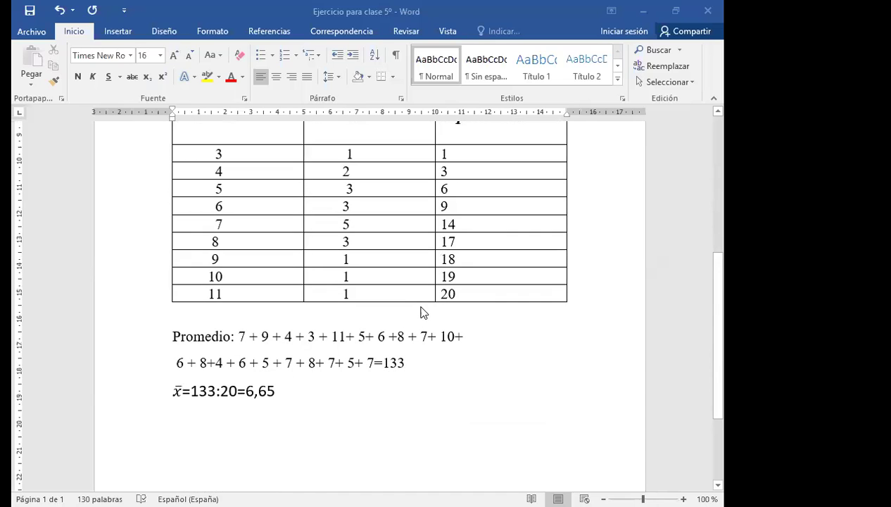
scroll(415, 311, up, 5)
scroll(406, 310, up, 3)
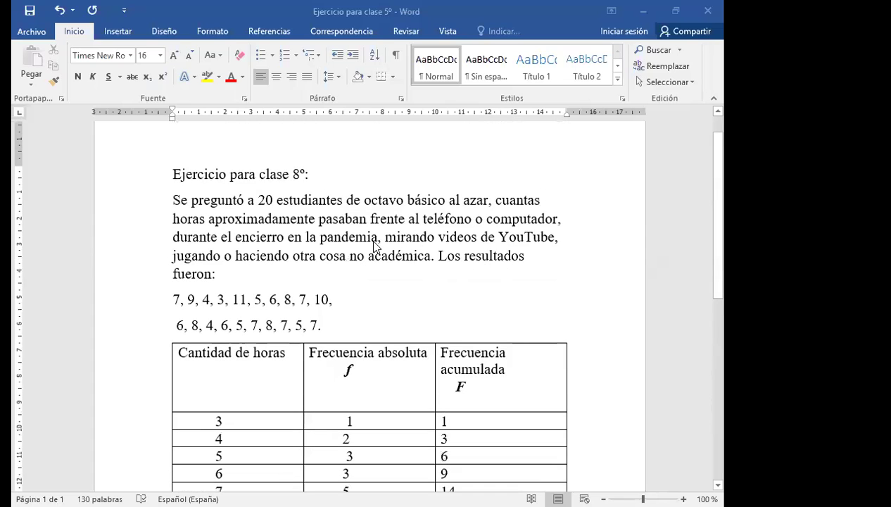
scroll(386, 250, down, 7)
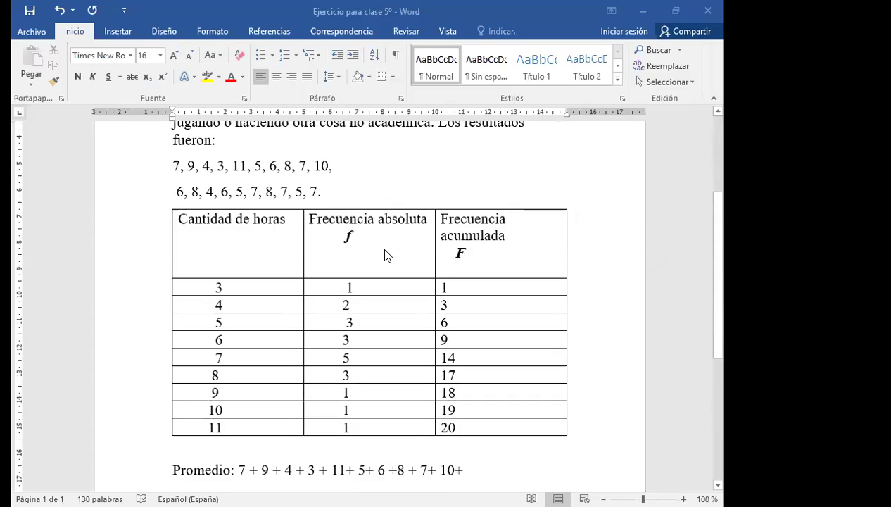
scroll(385, 255, down, 1)
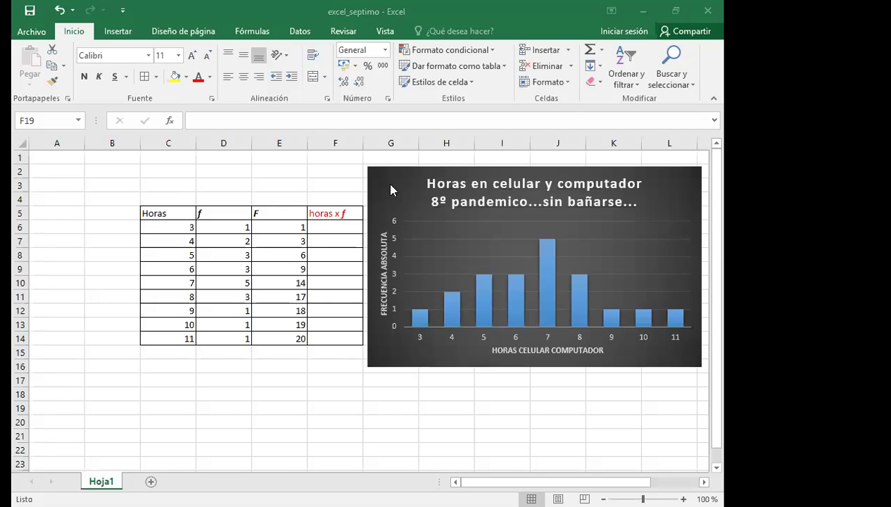
Switch back to Excel and move the chart farther from the table, leaving a gap beside the "horas x f" column
drag(392, 186, 424, 185)
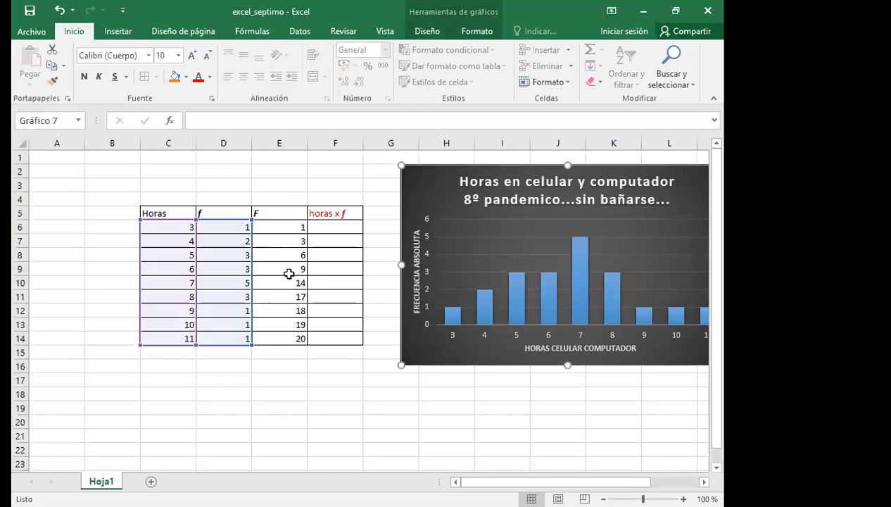
click(190, 403)
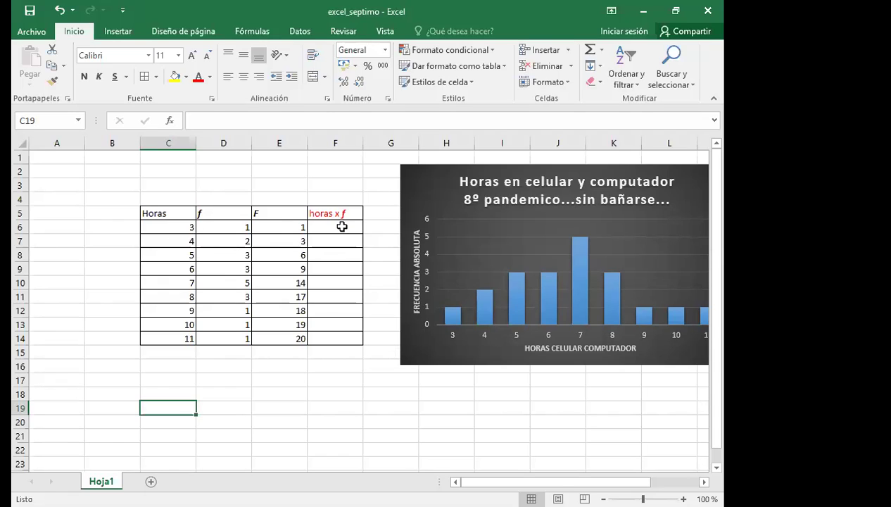
click(210, 77)
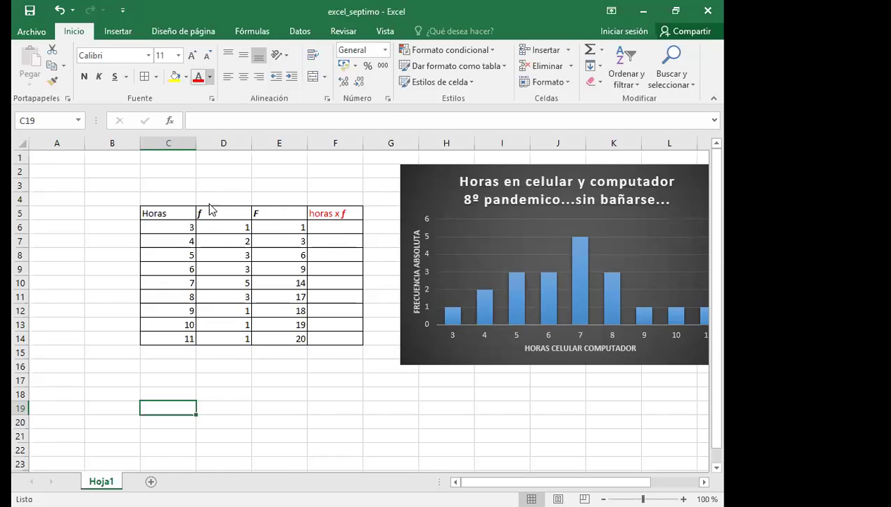
click(320, 215)
double_click(325, 226)
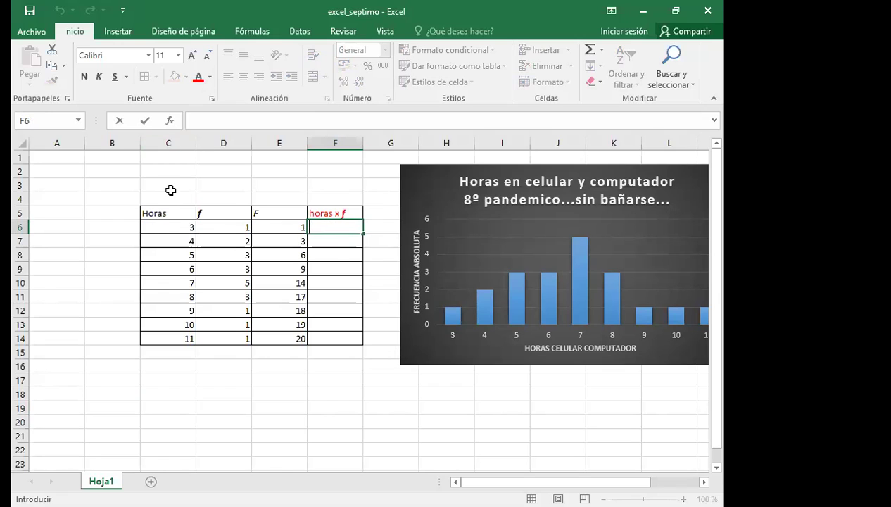
click(160, 226)
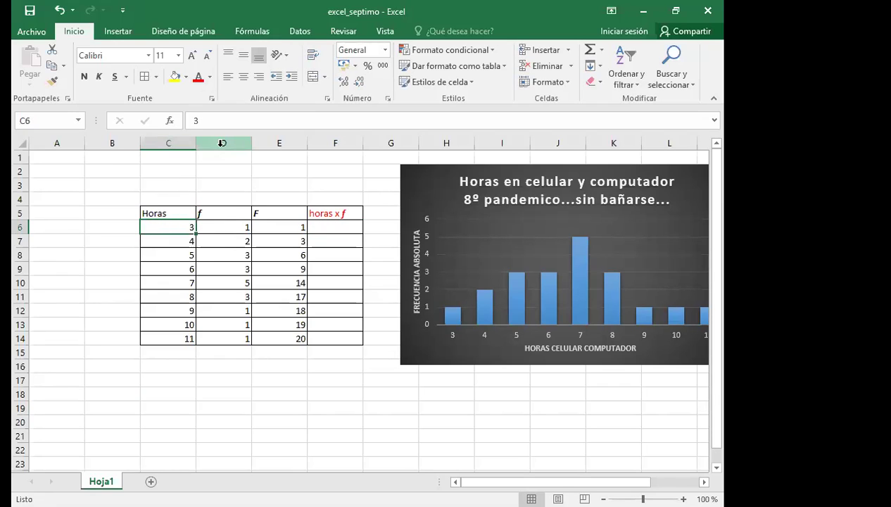
click(224, 228)
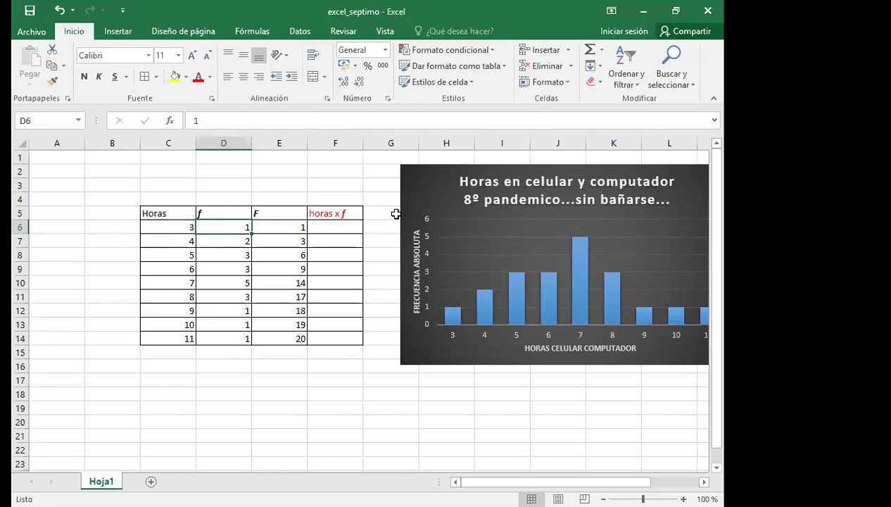
Enter the formula =C6*D6 in cell F6, the first row of the "horas x f" column
double_click(329, 227)
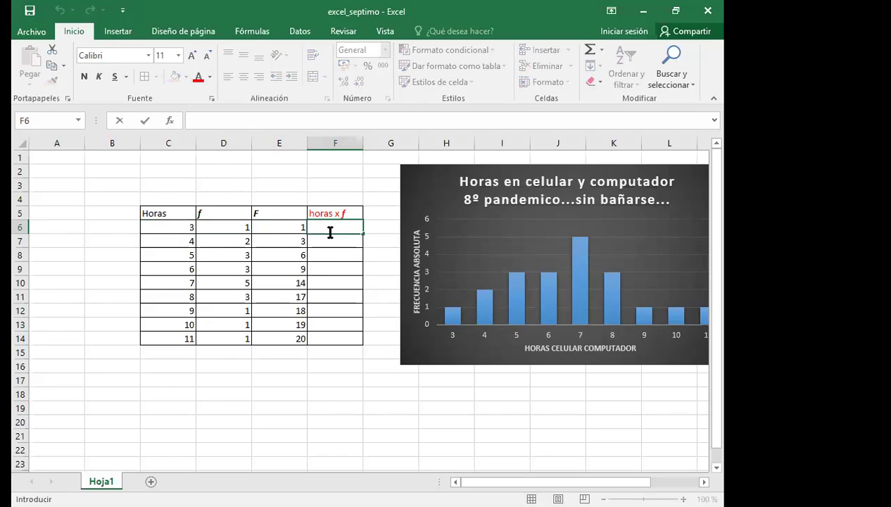
text(=)
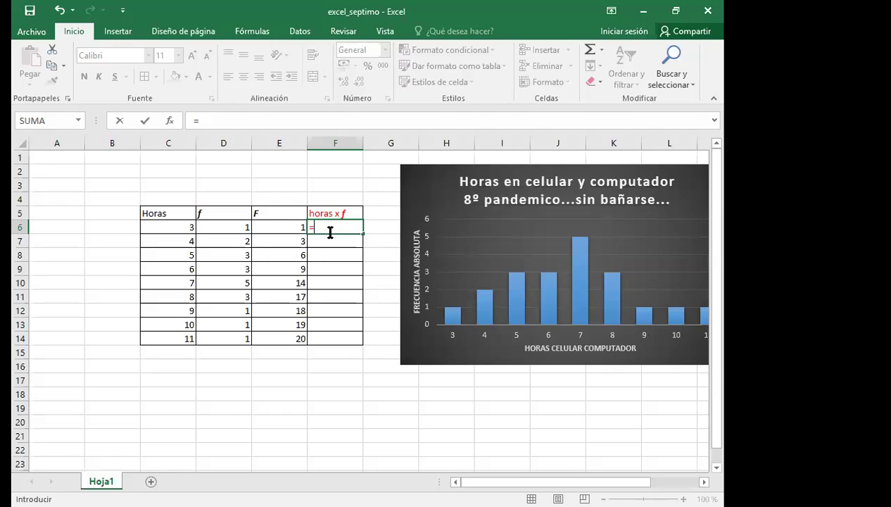
key(Left)
key(Left)
key(Left)
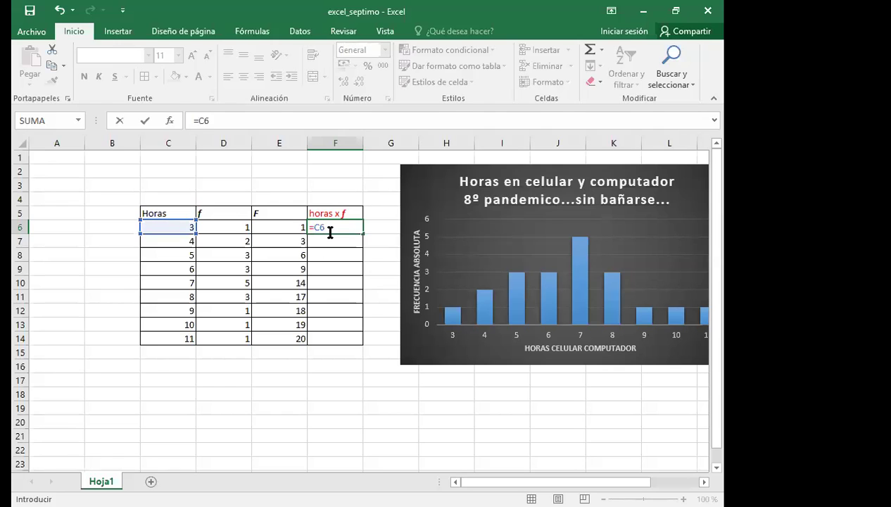
text(*)
key(Left)
key(Left)
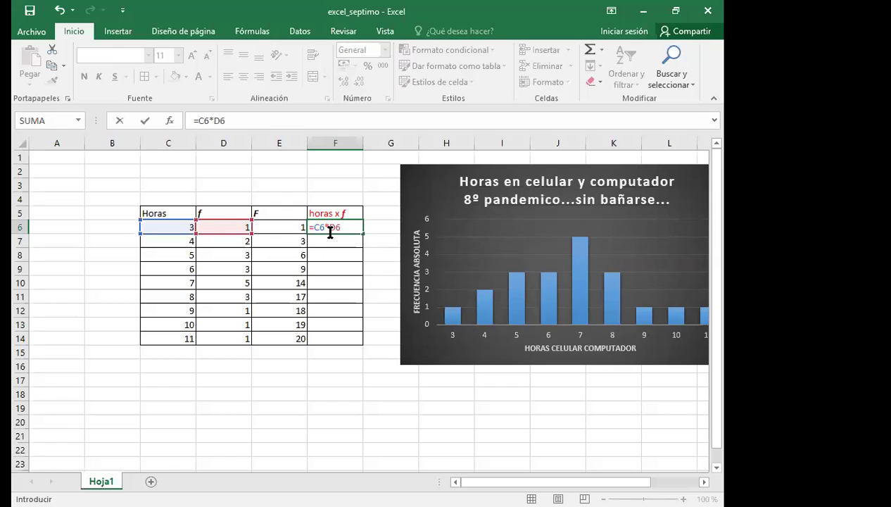
key(Return)
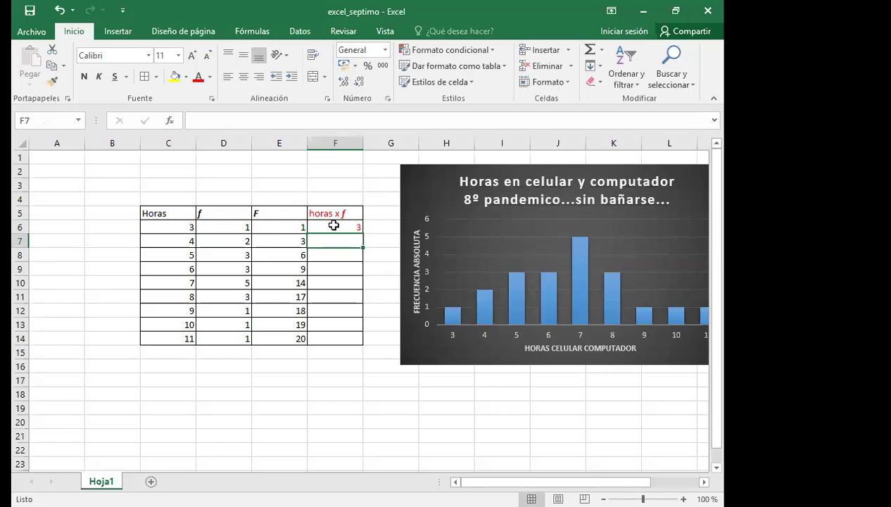
Copy the formula in F6 and paste it over F6:F14 to fill the "horas x f" column
click(333, 225)
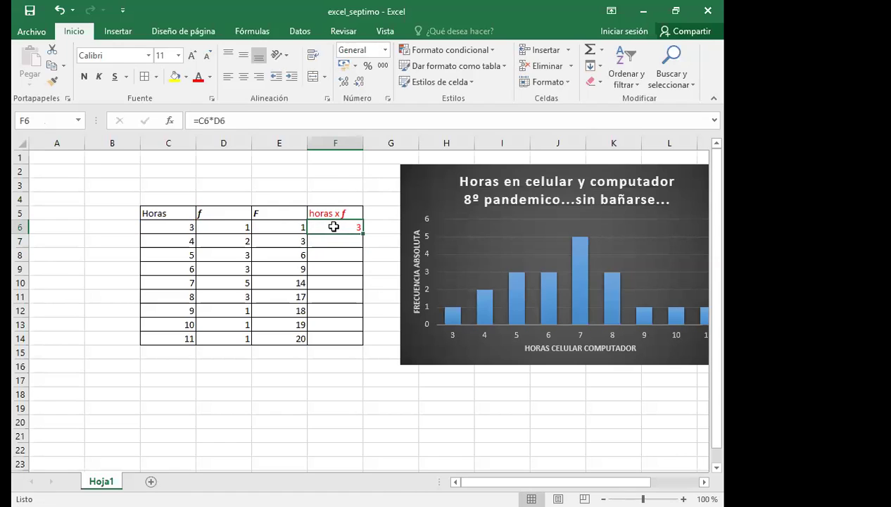
right_click(334, 226)
click(369, 235)
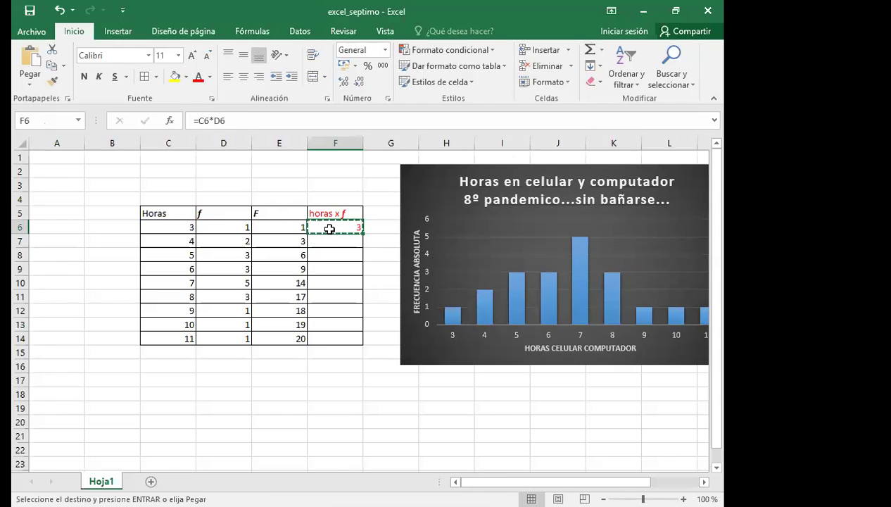
drag(329, 231, 323, 335)
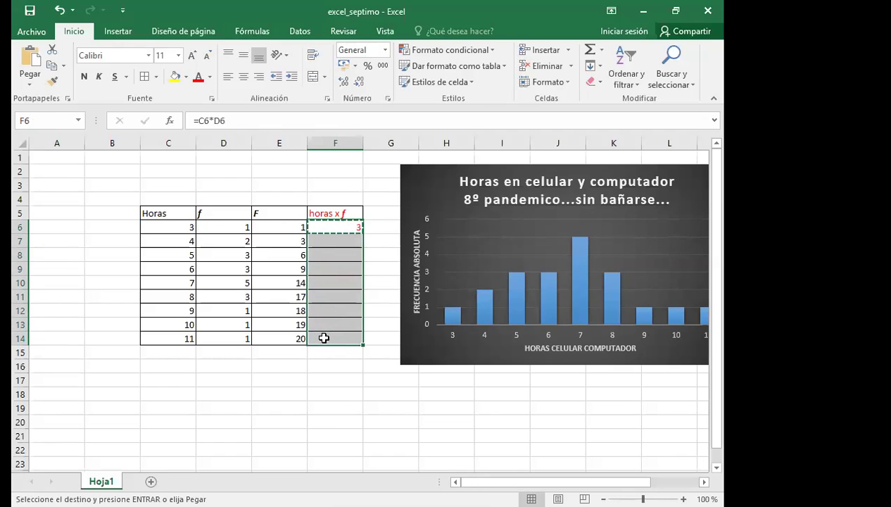
right_click(324, 338)
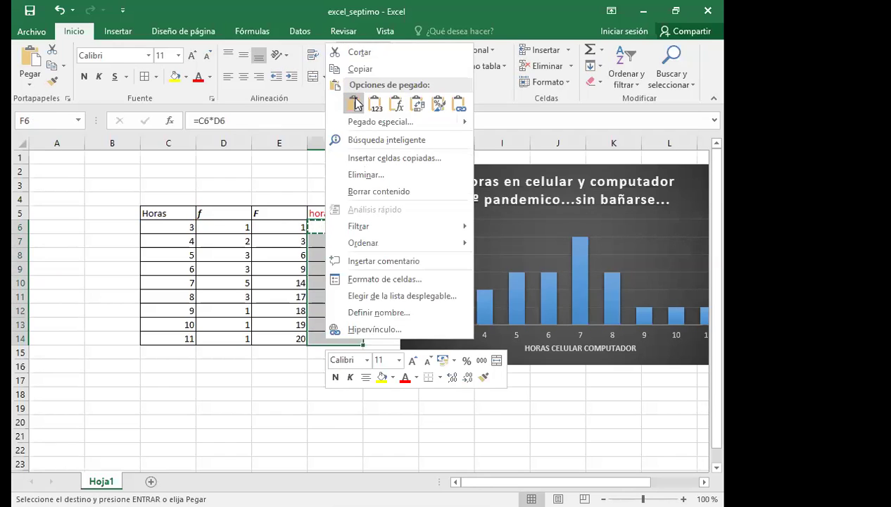
click(356, 103)
click(331, 352)
click(330, 392)
click(338, 353)
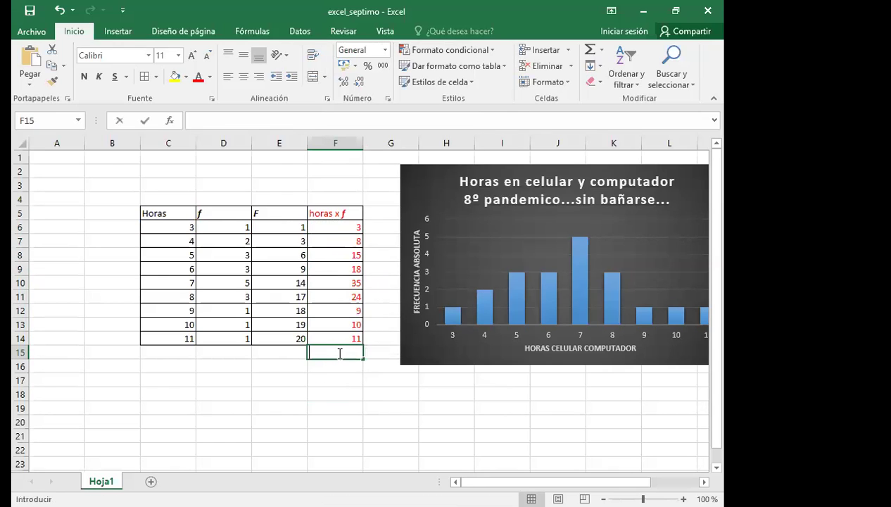
click(601, 50)
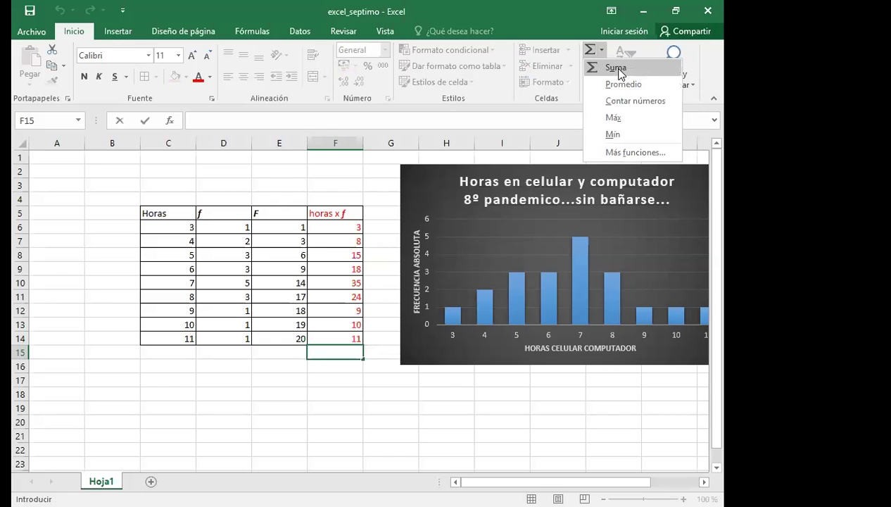
key(Escape)
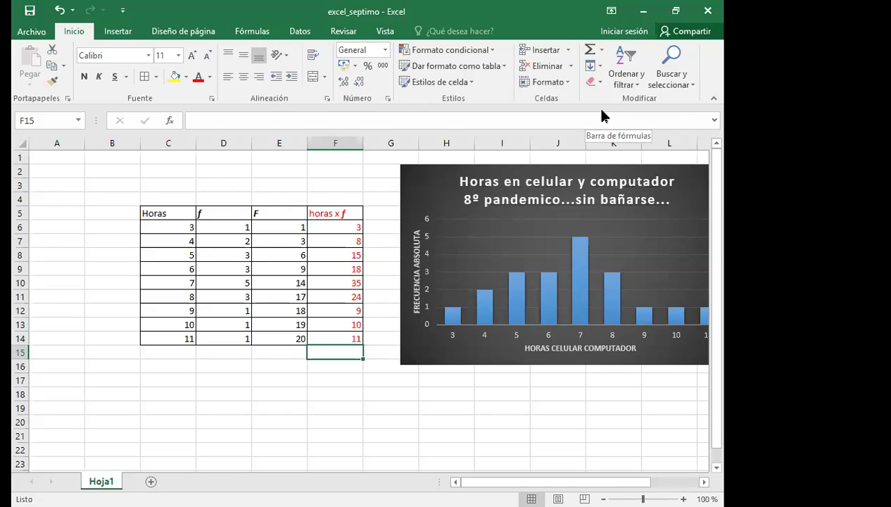
Total the "horas x f" values with the Suma function in cell F15, directly below the column
double_click(337, 352)
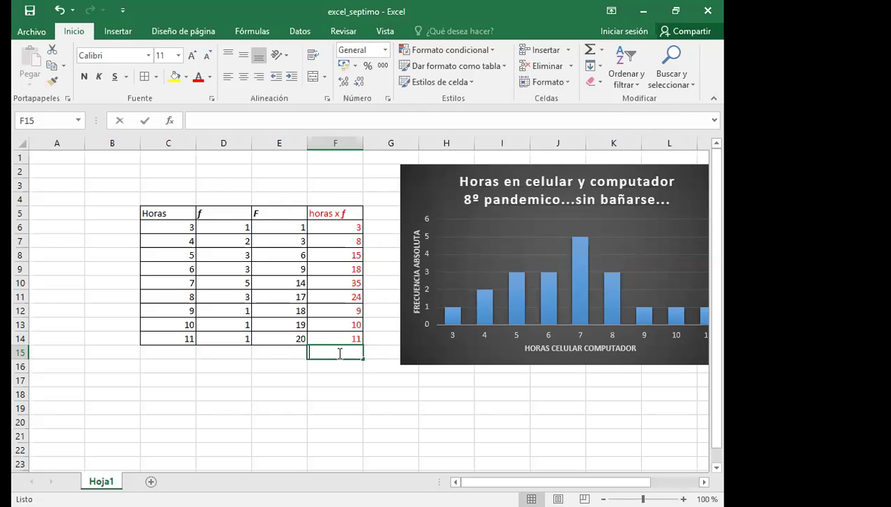
click(602, 51)
click(616, 68)
key(Return)
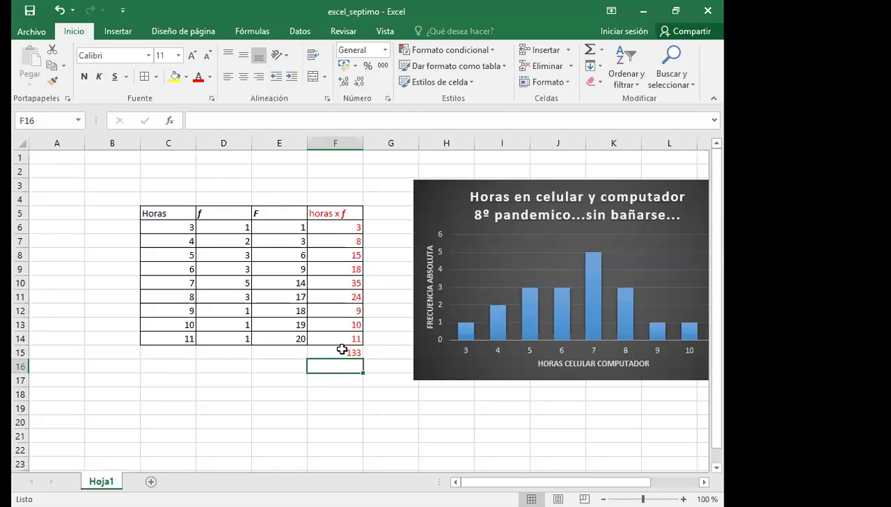
Enter the label "promedio" in cell F16, under the column total
click(342, 349)
click(325, 365)
text(pron)
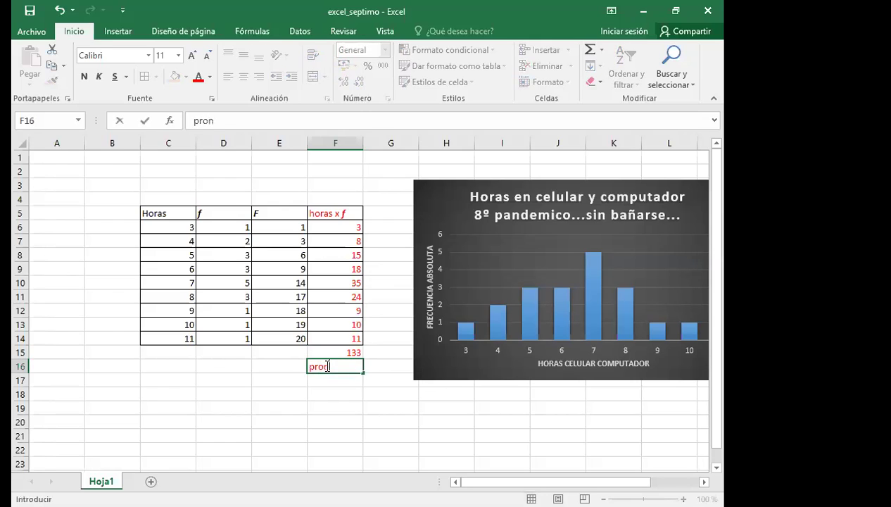
key(BackSpace)
text(medio)
key(Return)
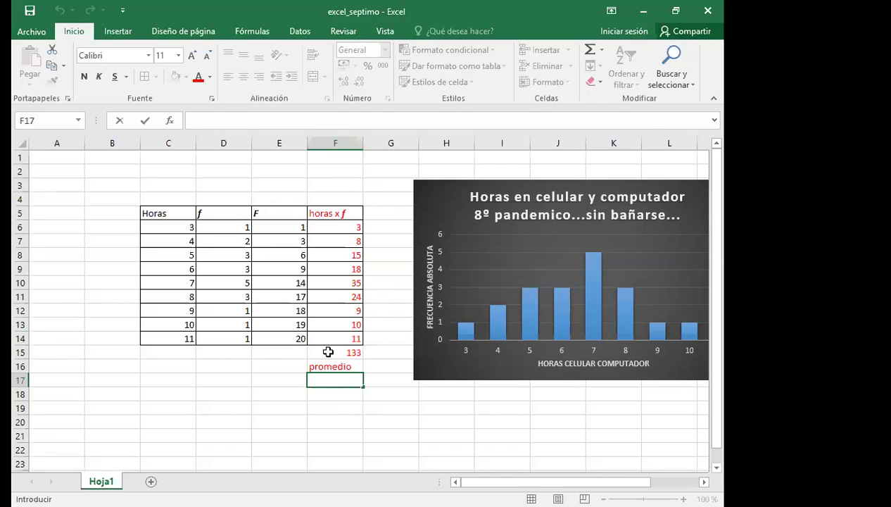
Calculate the average in cell F17 by dividing the column total by 20 with =F15/20
text(=)
key(Up)
key(Up)
key(Up)
key(Up)
key(Up)
key(Up)
key(Up)
key(Up)
key(Down)
key(Down)
key(Down)
key(Down)
key(Down)
key(Down)
text(/)
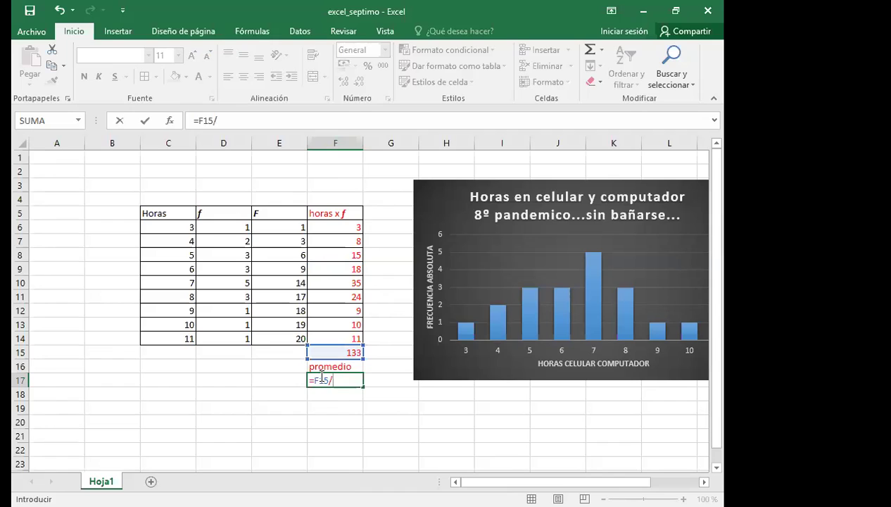
text(20)
key(Return)
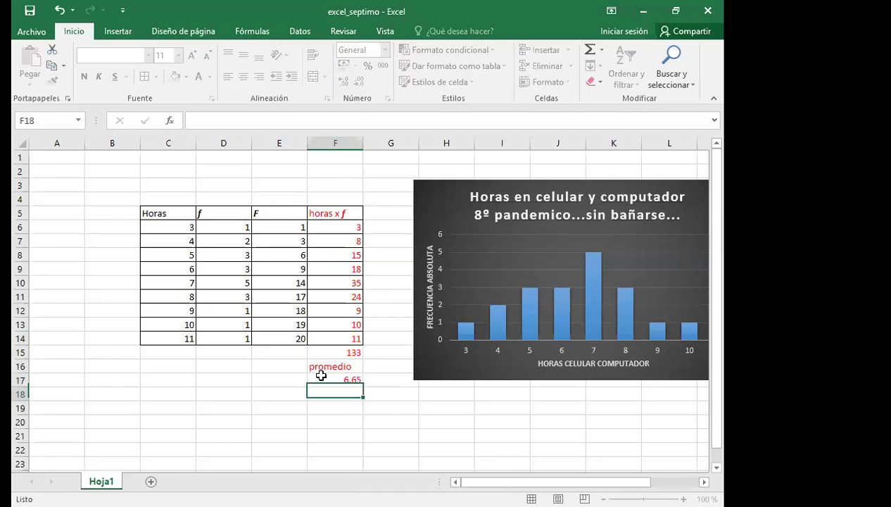